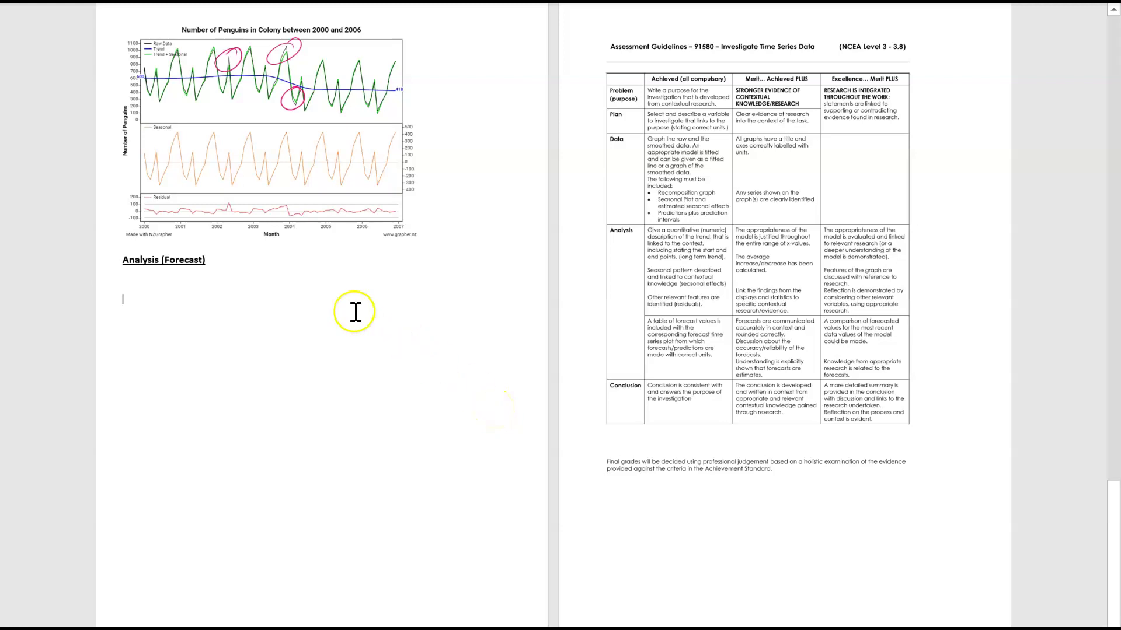
- Type the checklist notes 'Forecasts (x2)', 'Context/round appropriately', the accuracy discussion note and 'Forecasts = estimates'
left_click(80, 268)
left_click(193, 283)
left_click(152, 287)
type("Fore")
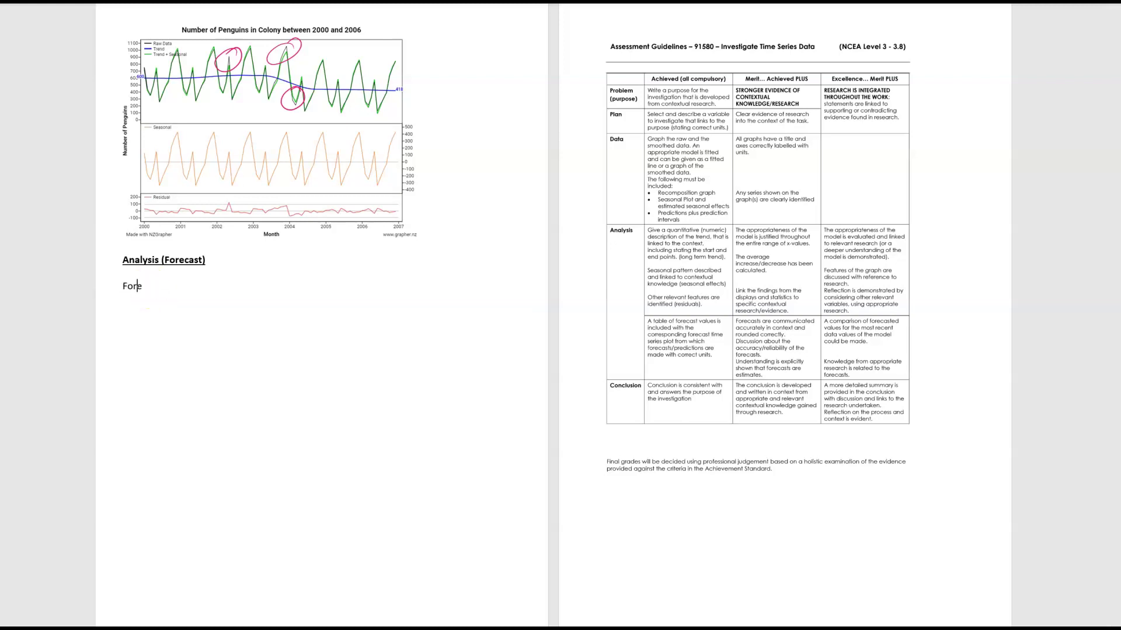
type("casts (x2)")
key("Return")
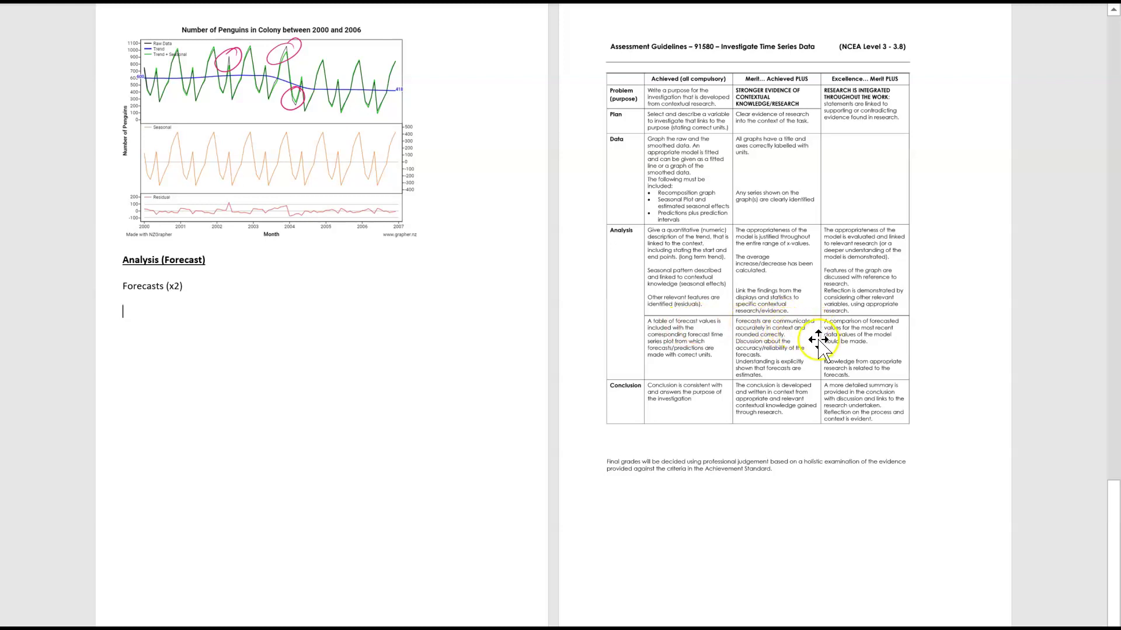
left_click(169, 299)
type("Context")
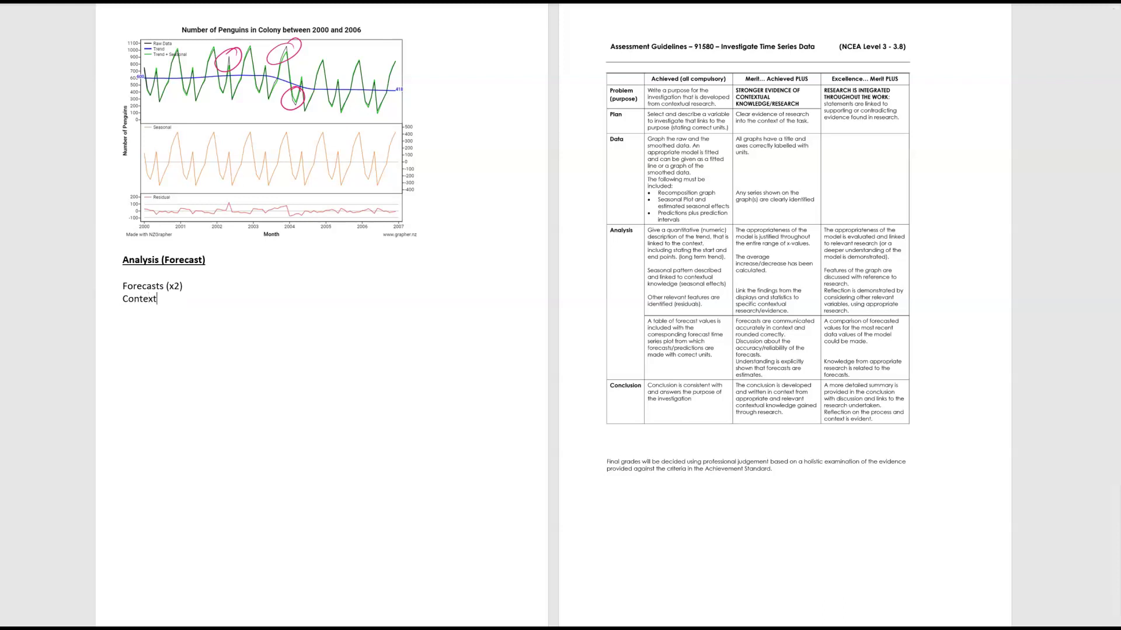
type("/round appropriately")
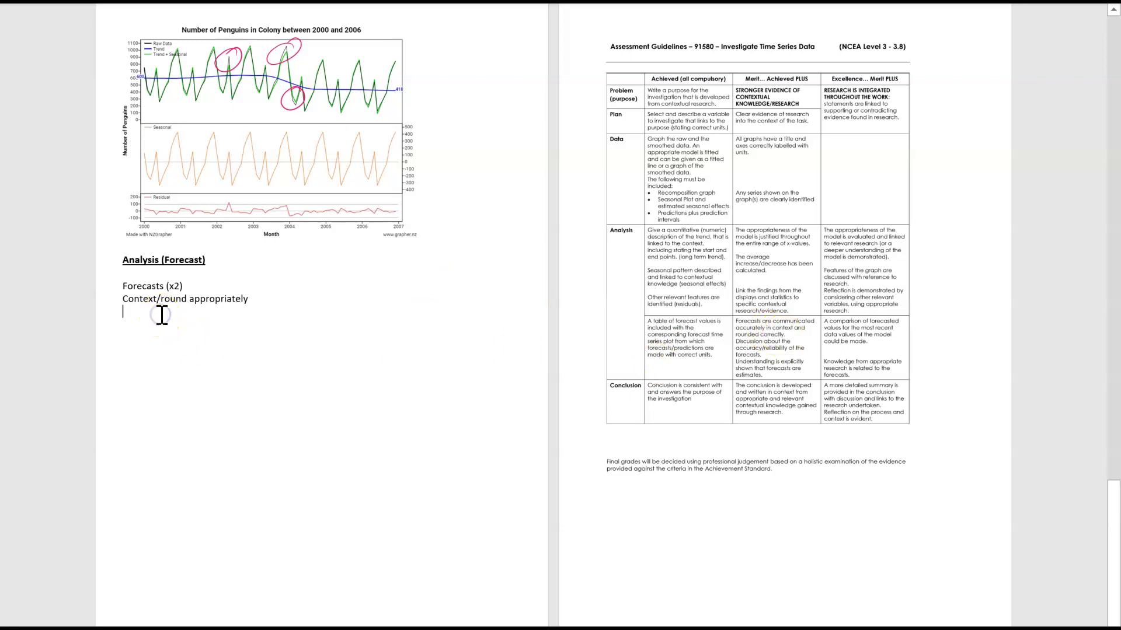
type("discussion")
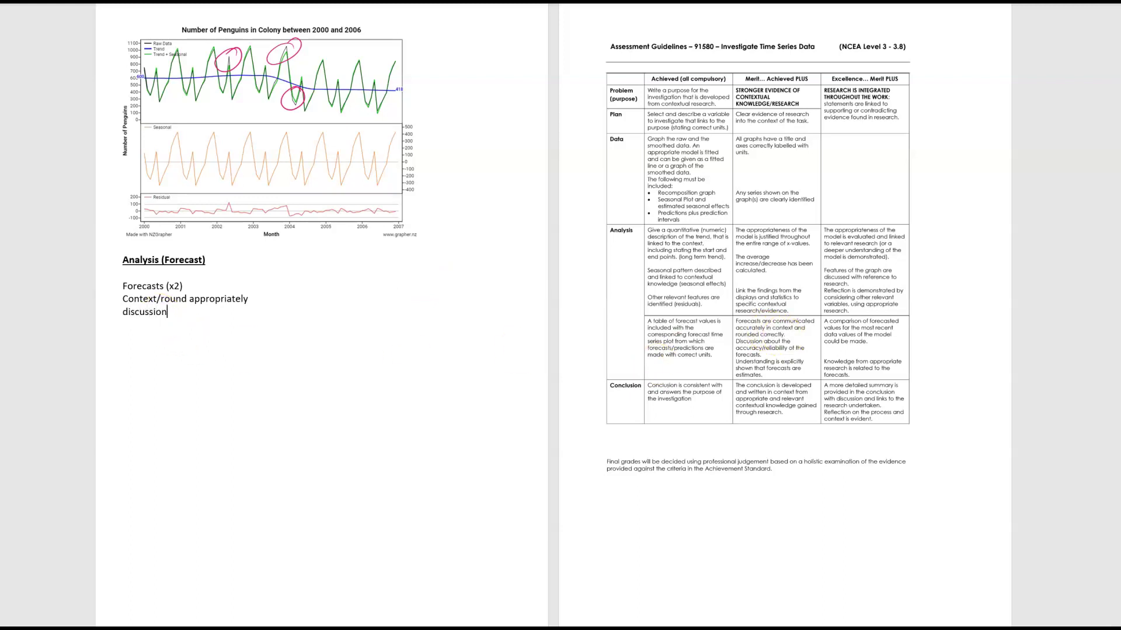
type(" of the accruary of")
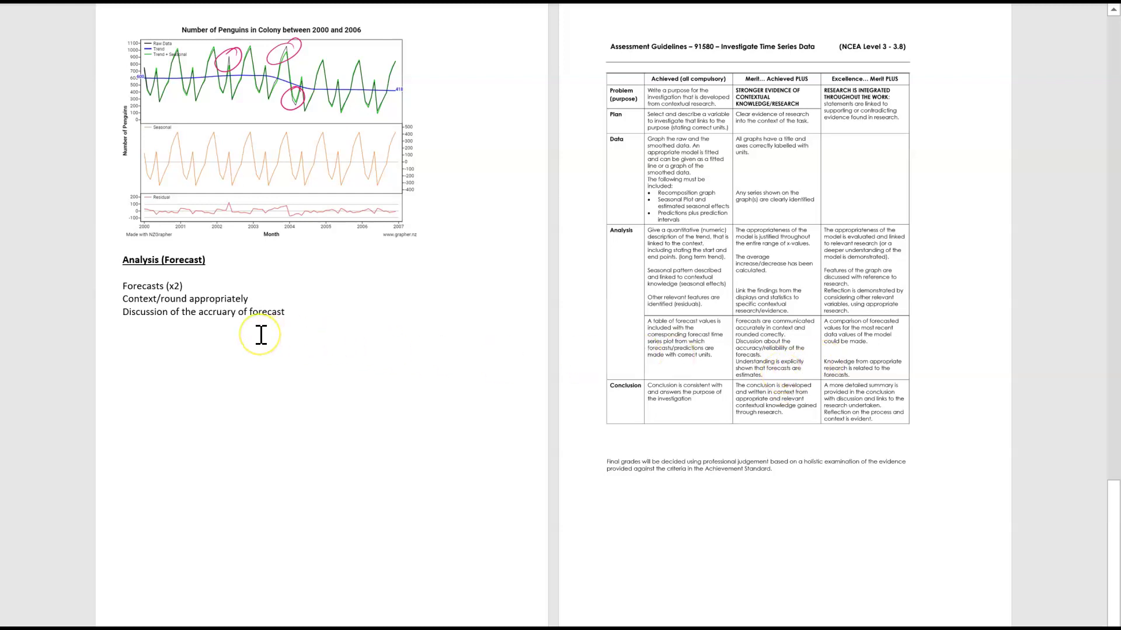
type("For")
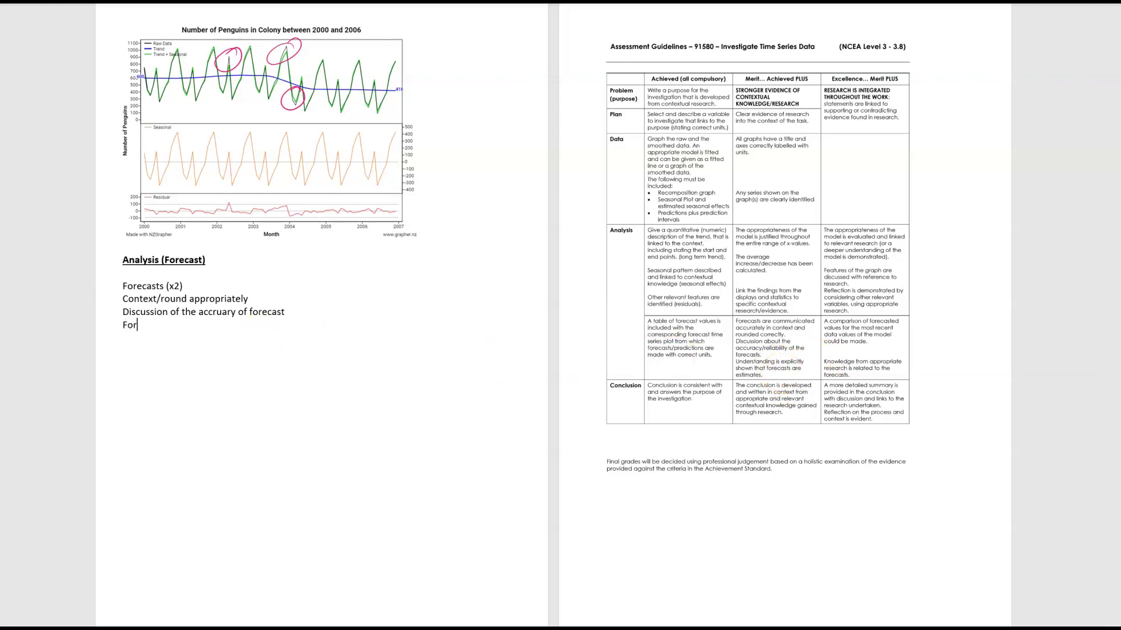
type("ecasts = estiamtes")
- Correct the misspelt 'estimates' and add blank lines below and above the checklist
left_click(195, 325)
key("BackSpace")
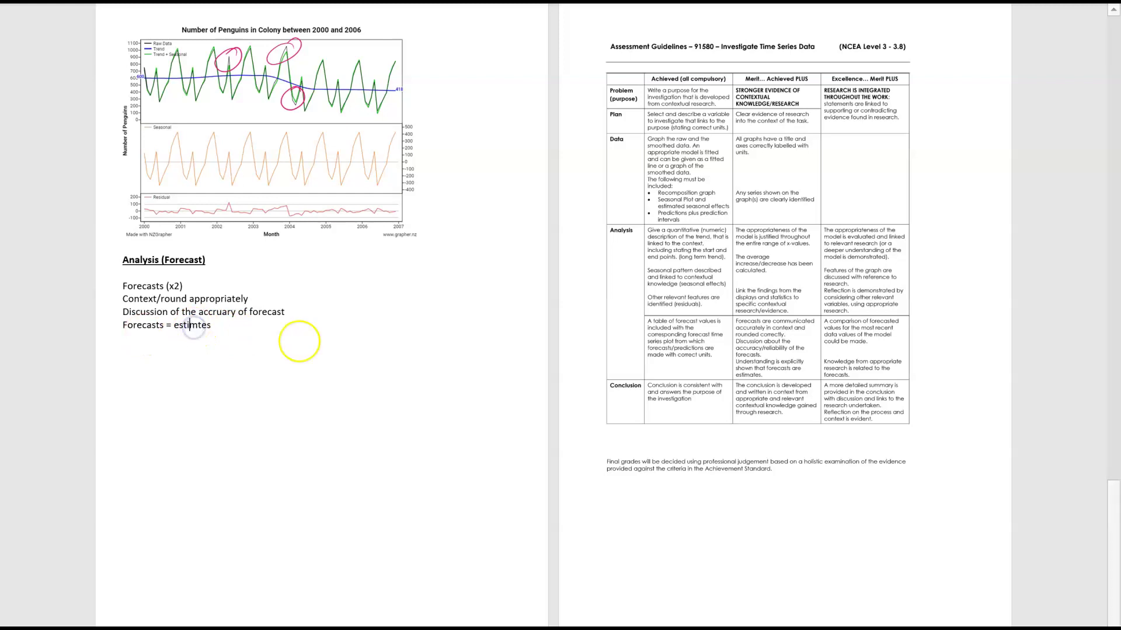
key("Right")
type("a")
left_click(273, 334)
key("Return")
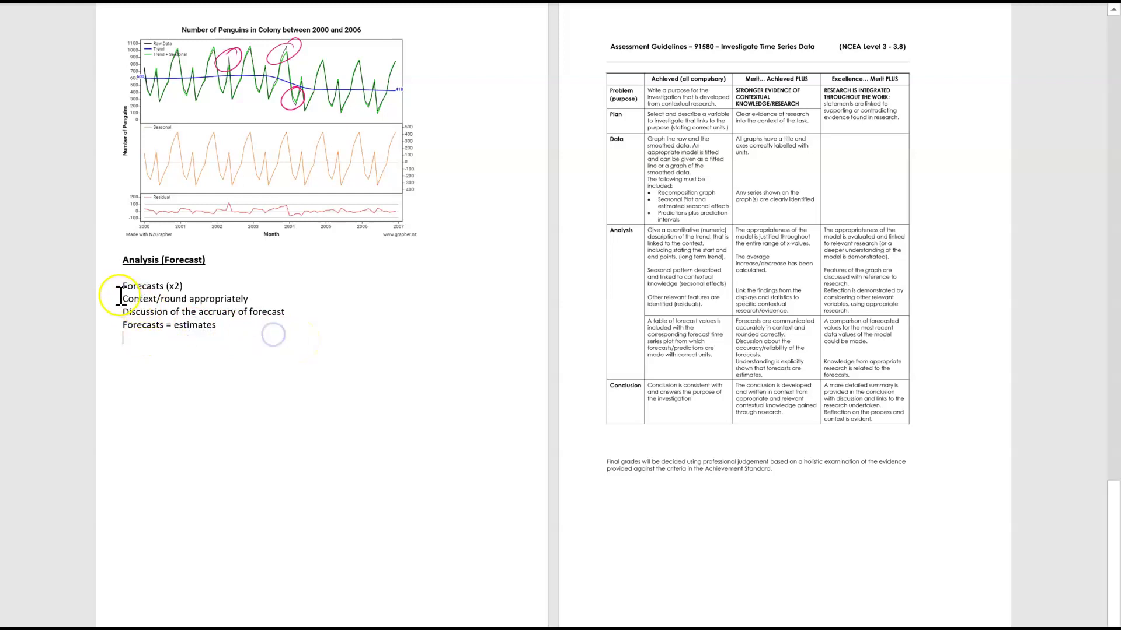
left_click(121, 286)
key("Return")
key("Return")
key("Up")
key("Up")
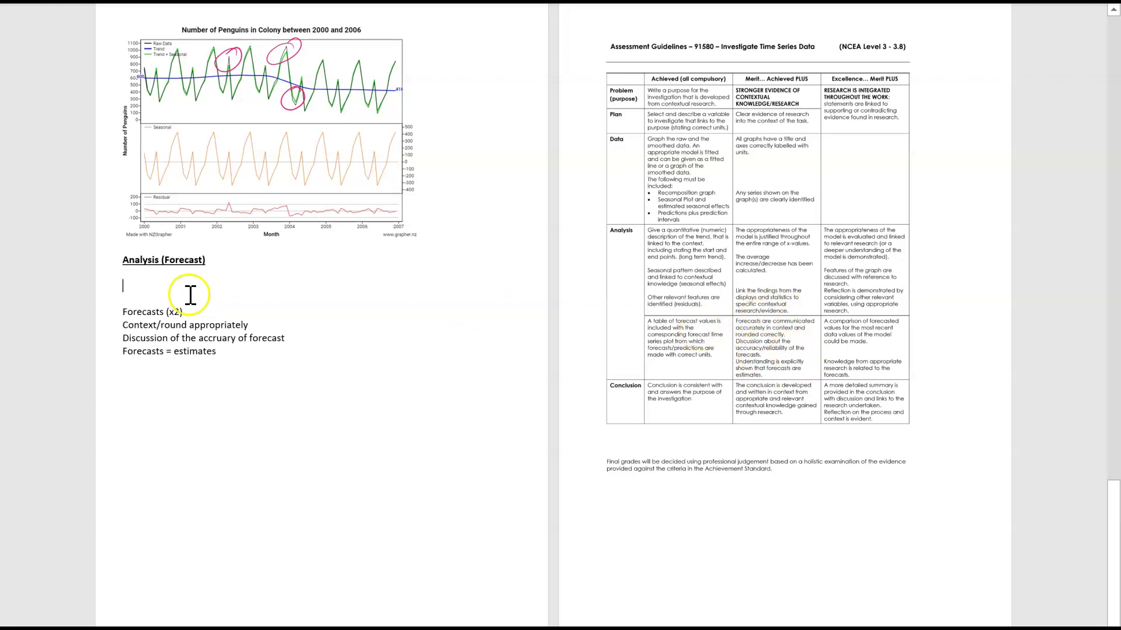
- Paste the 2007–2008 forecast table image onto the facing page
left_click(115, 315)
left_click(415, 372)
left_click(157, 389)
key("ctrl+v")
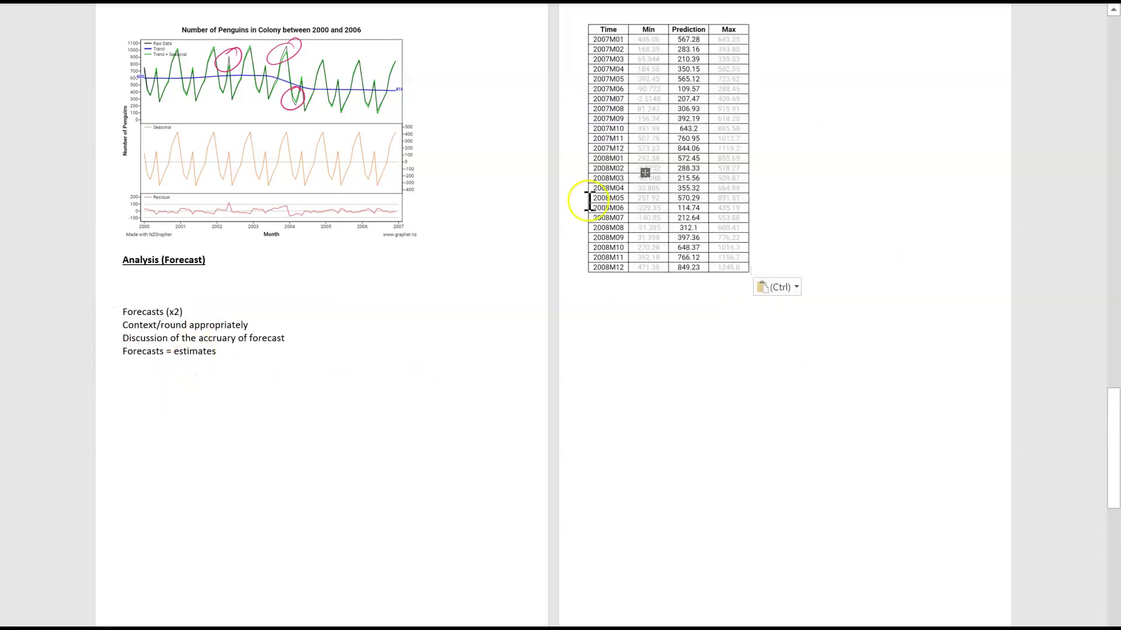
left_click(690, 193)
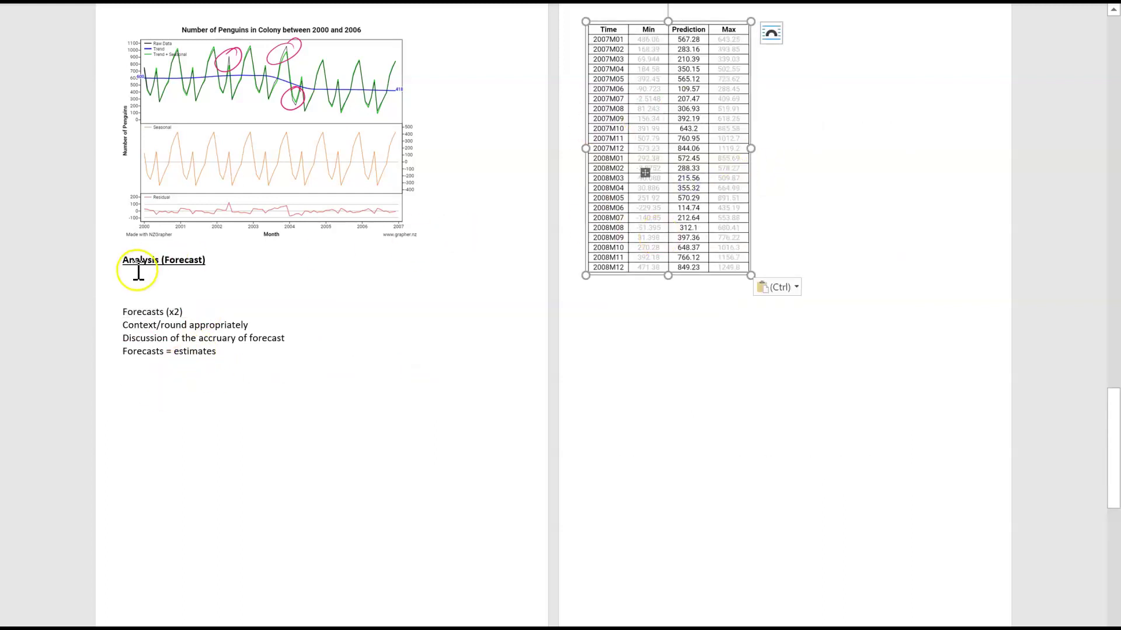
left_click(125, 284)
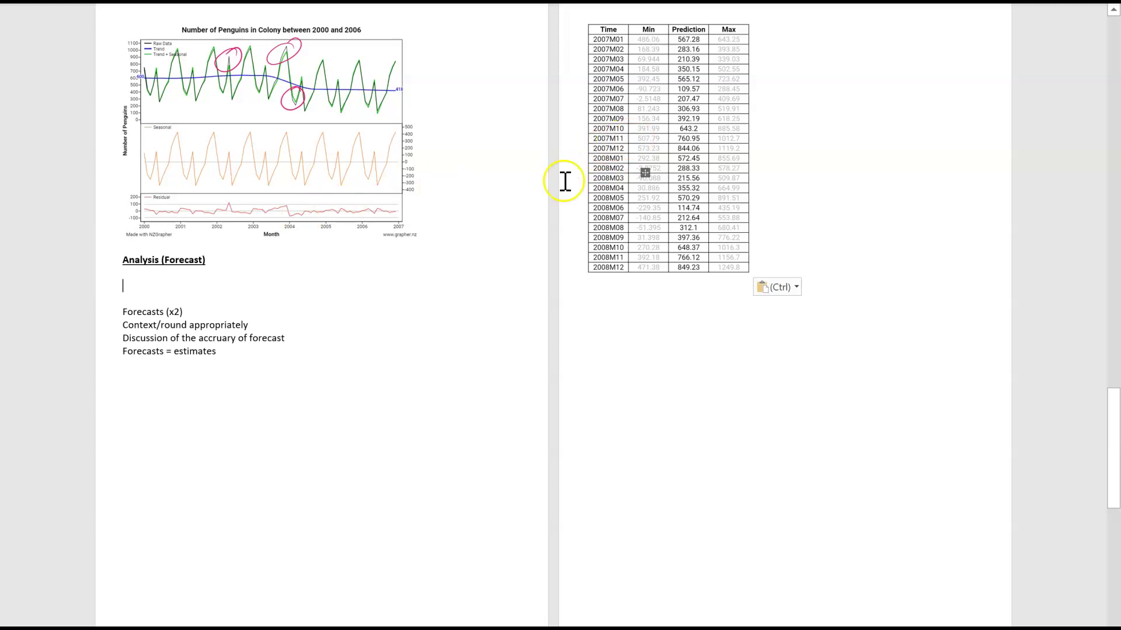
- Add 'December 2007' and 'June 2008' lines above the checklist, starting 'forecast' after December 2007
left_click(173, 299)
type("December 20")
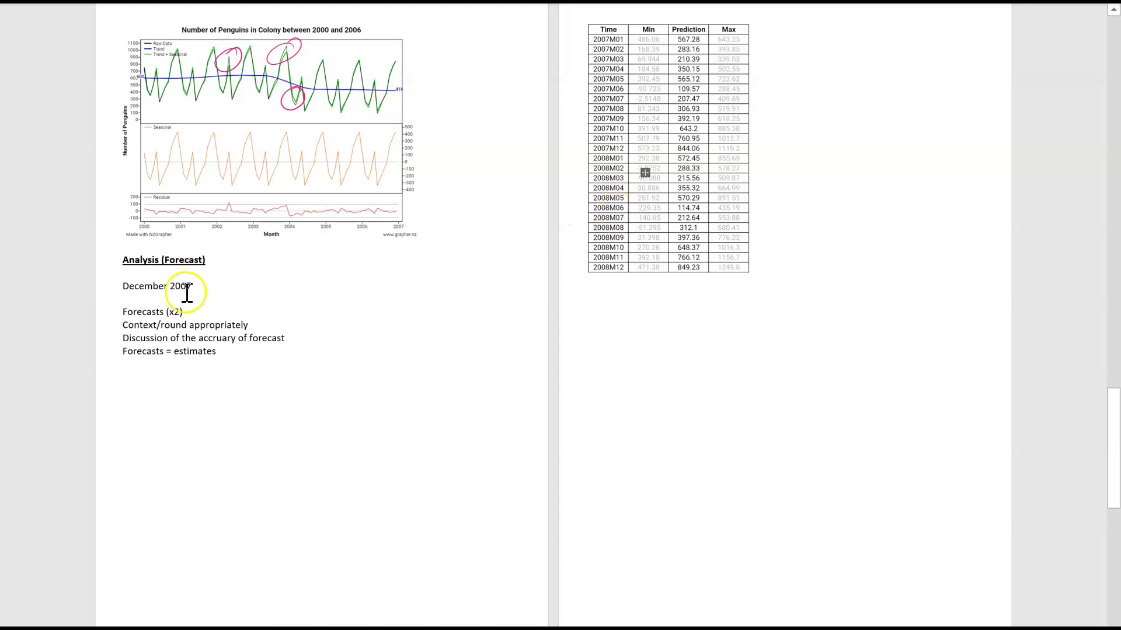
type("07")
key("Return")
type("June 2008")
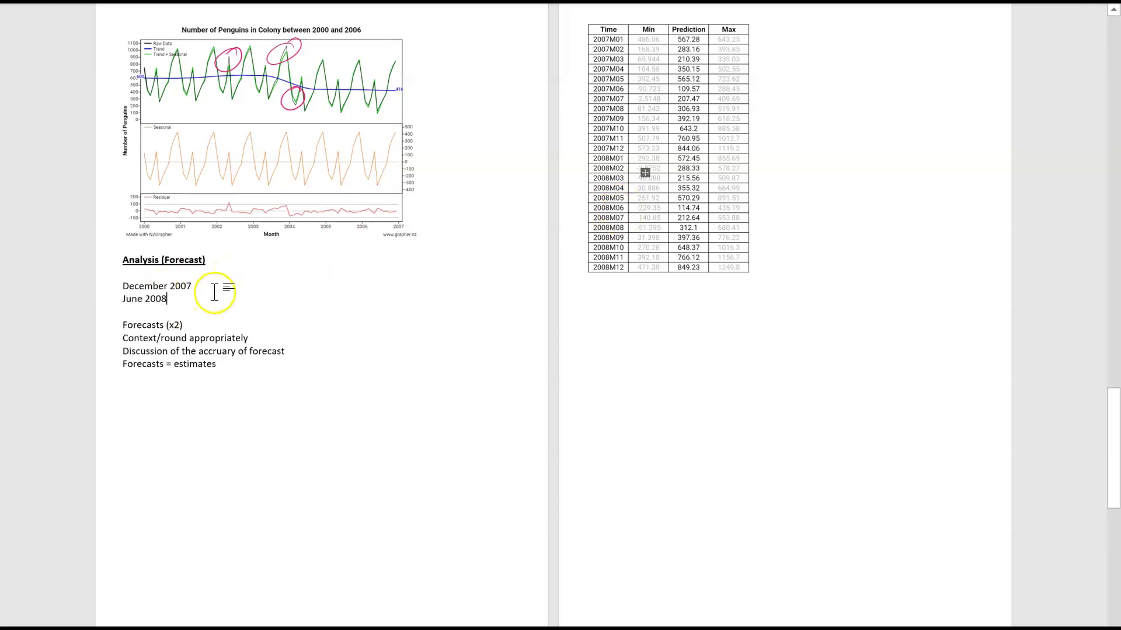
type(":")
key("BackSpace")
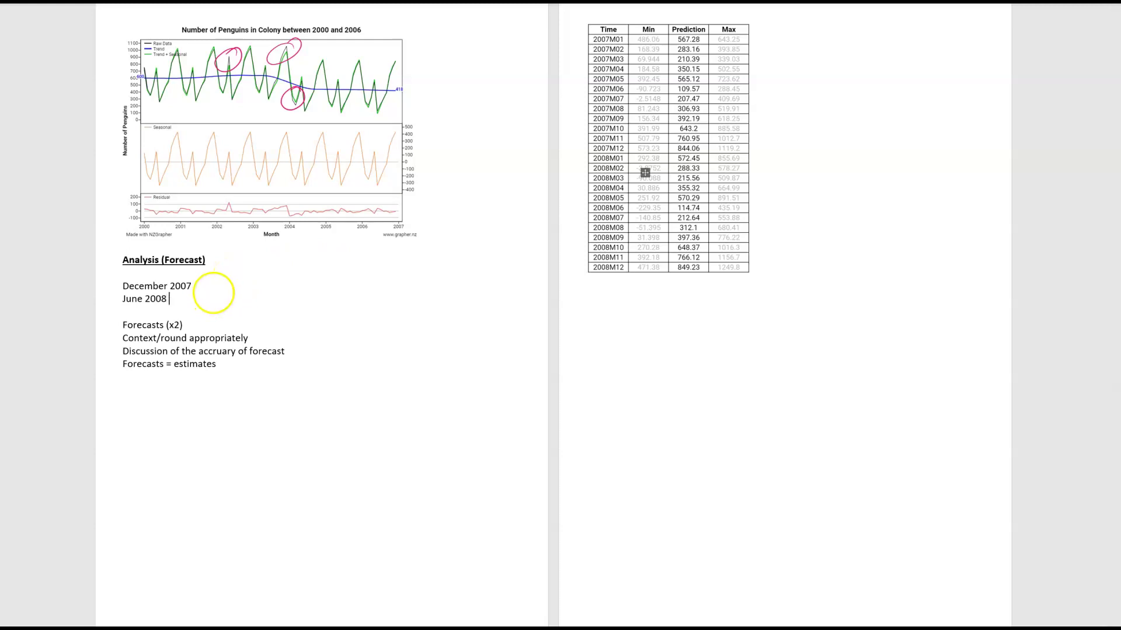
key("Up")
key("End")
type("forecas")
- After 'December 2007 forecast:', write that the model predicts 844 Penguins in the Colony, rounded to nearest whole number
key("Return")
key("Return")
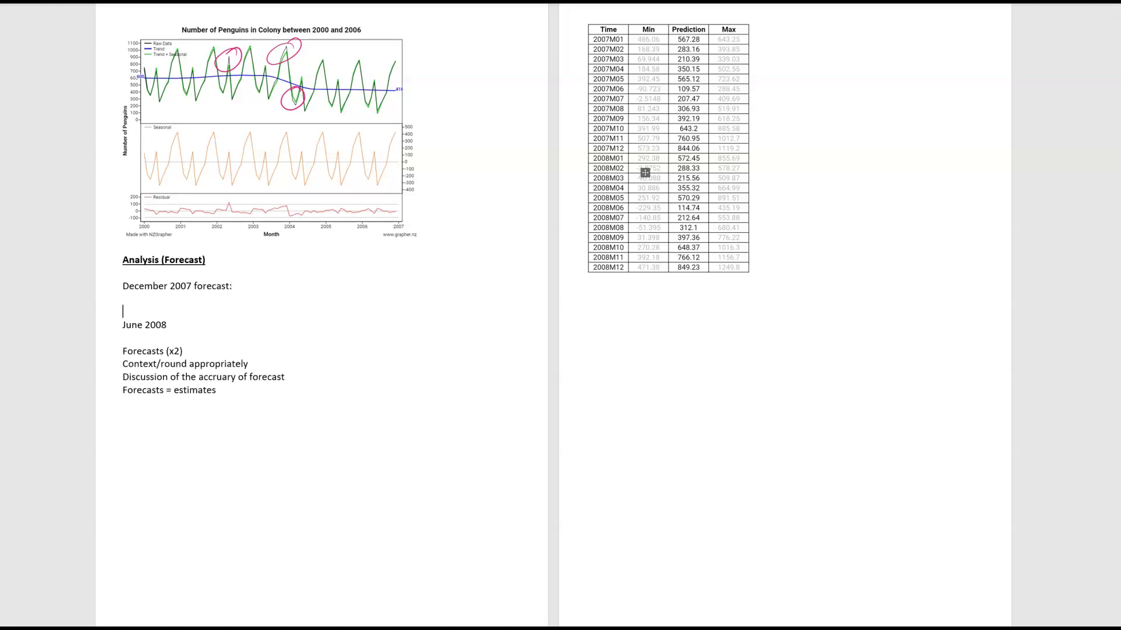
left_click(264, 285)
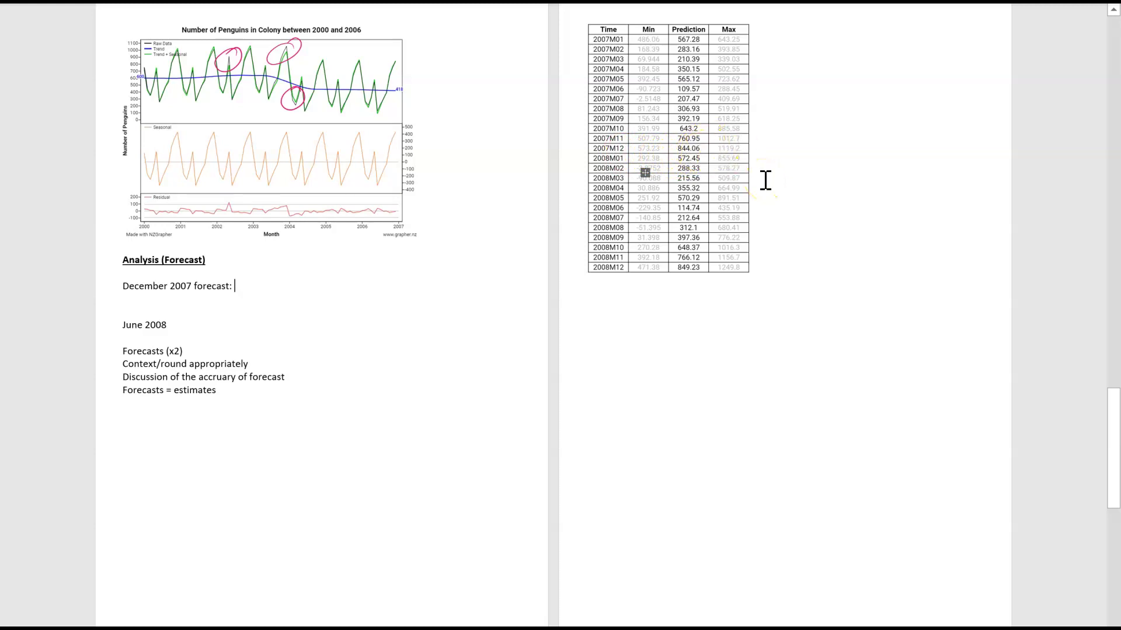
left_click(298, 271)
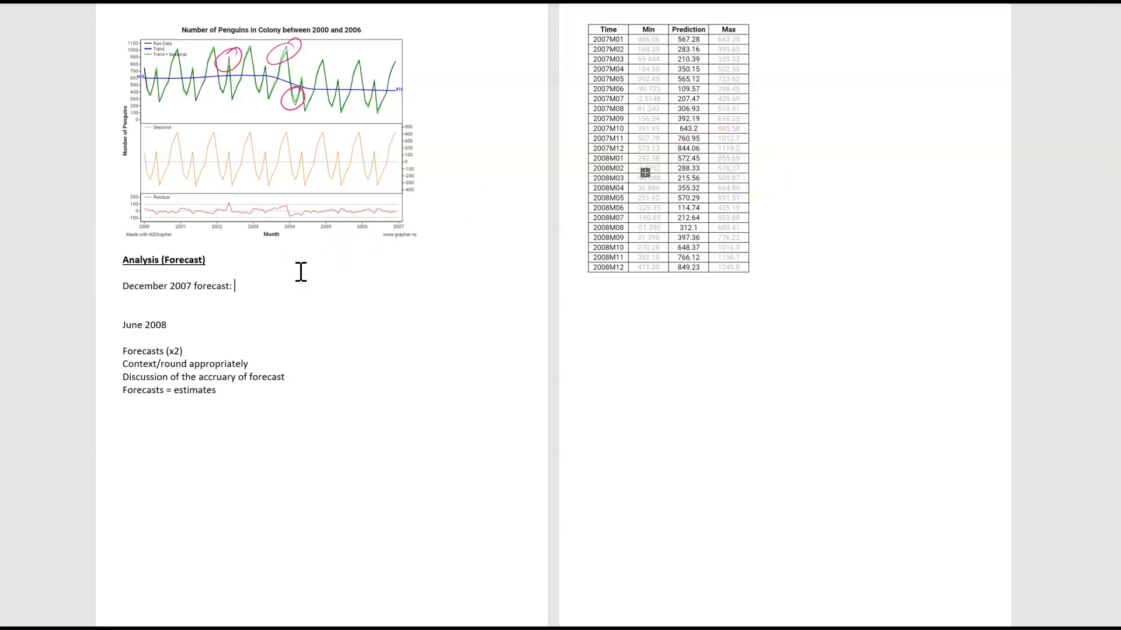
type("Based on my model, I would pred")
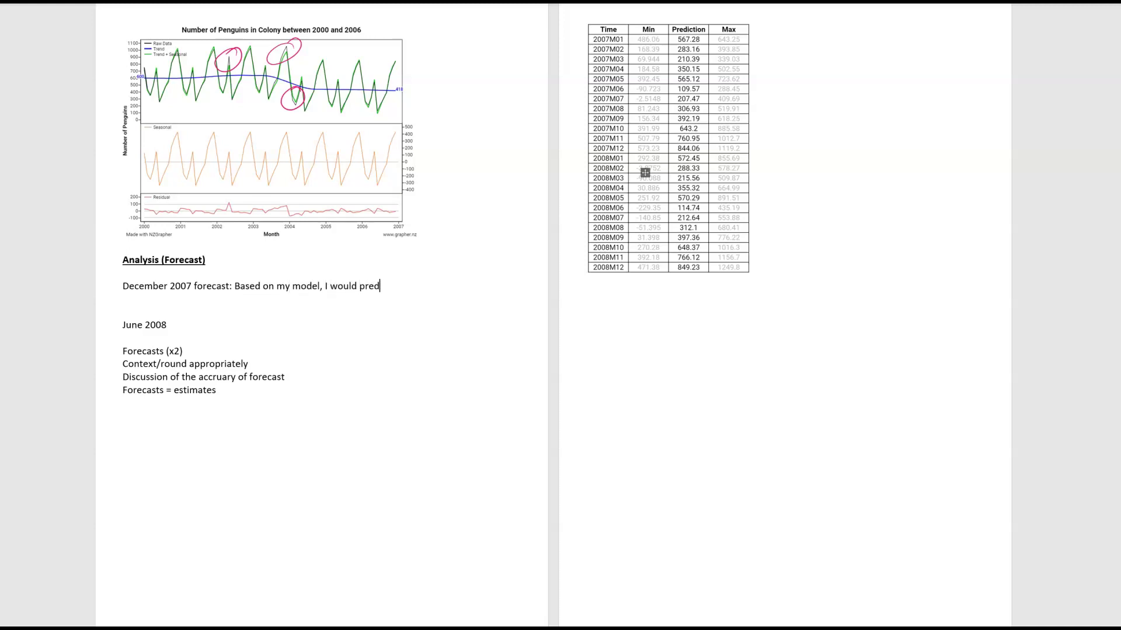
type("ict the numbe rof Pe")
type("of Peng")
type("uins")
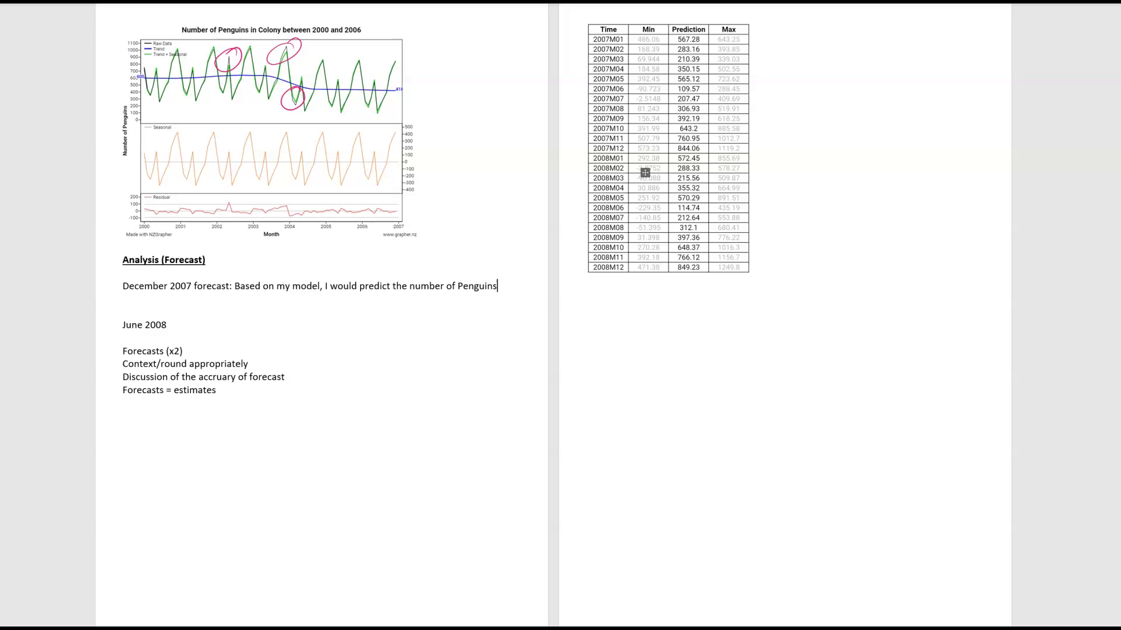
type(" in the C")
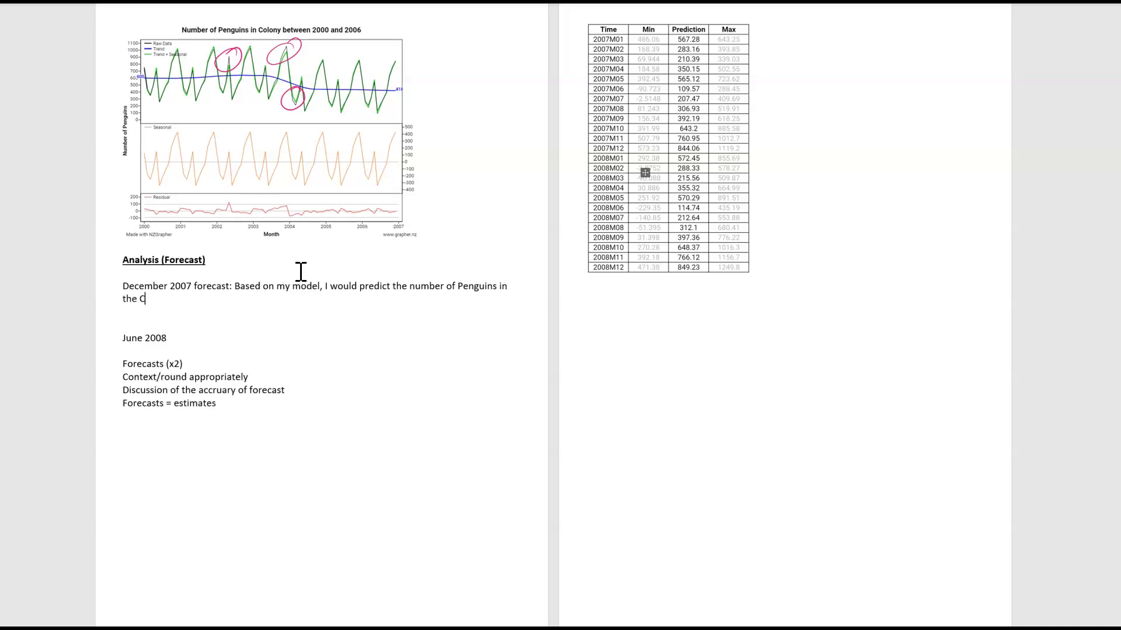
type("on")
type("ony would be")
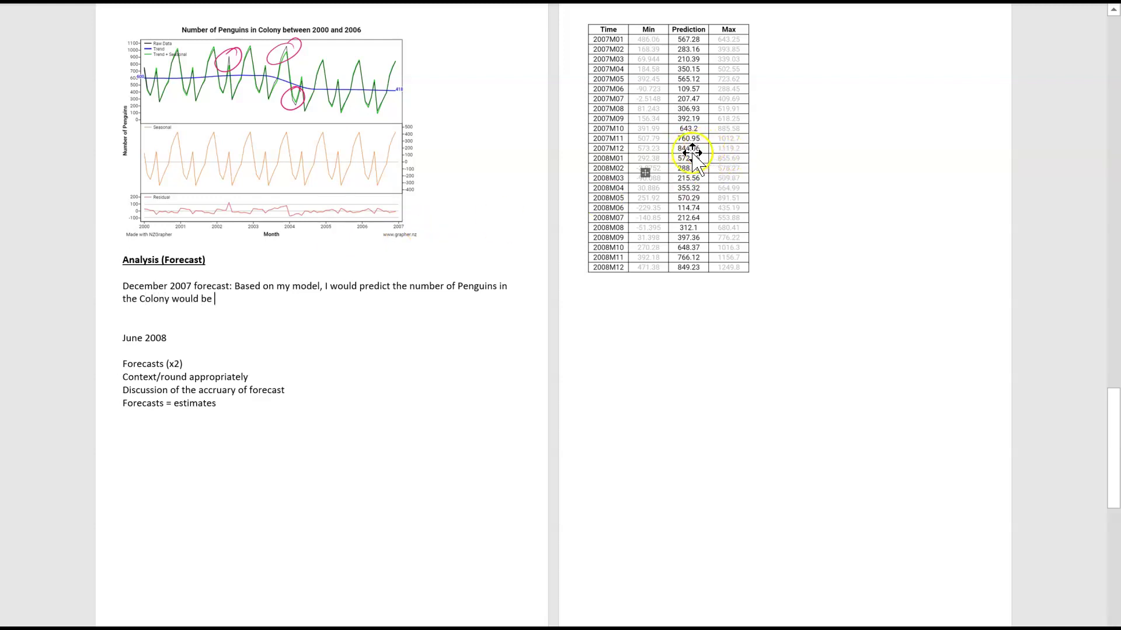
type("84")
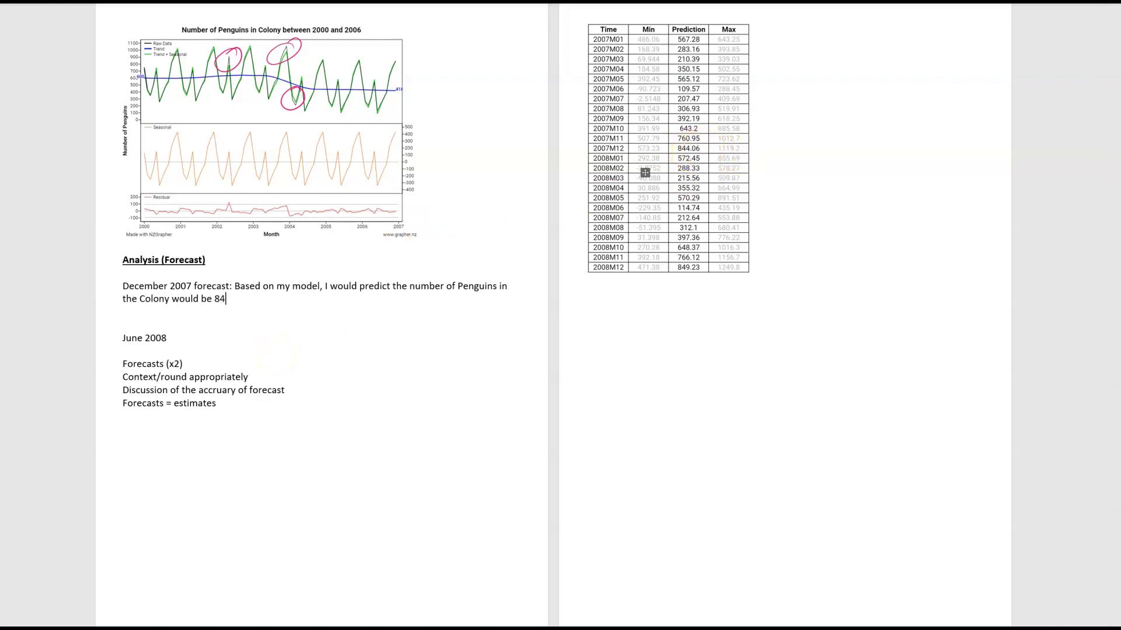
type("4 Penguin")
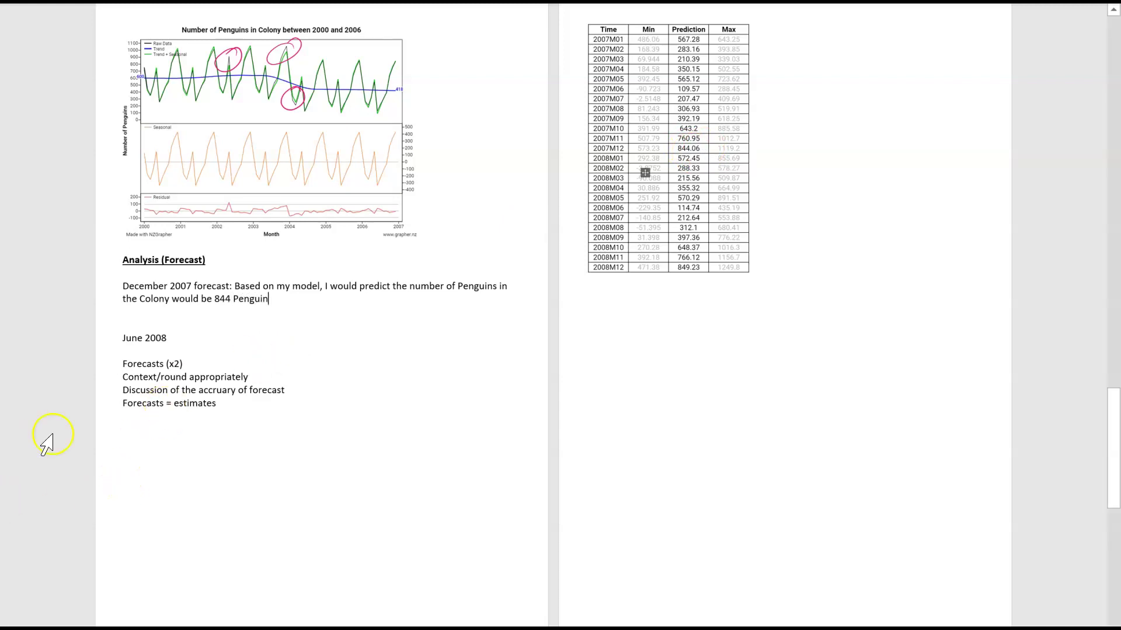
type("s ")
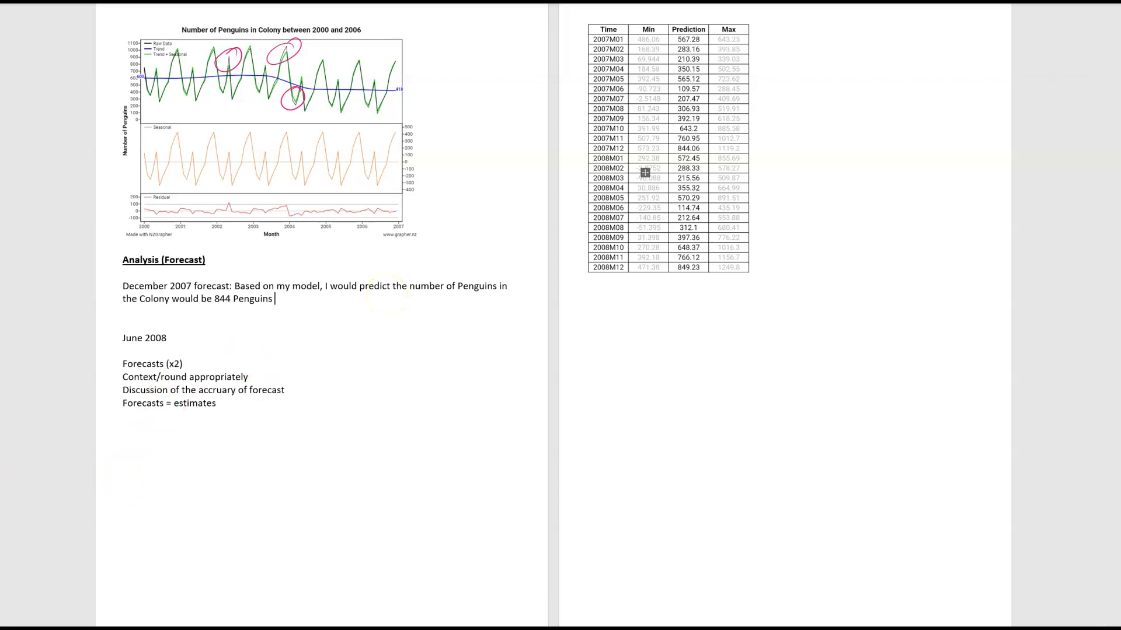
type("(rounded to nearest whole number).")
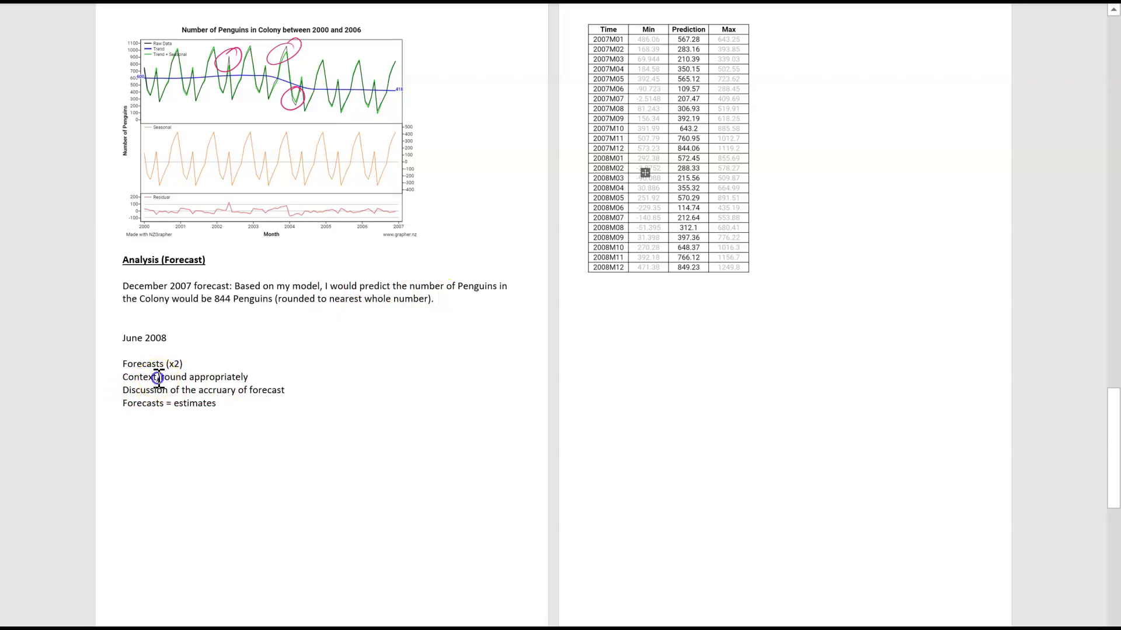
double_click(125, 378)
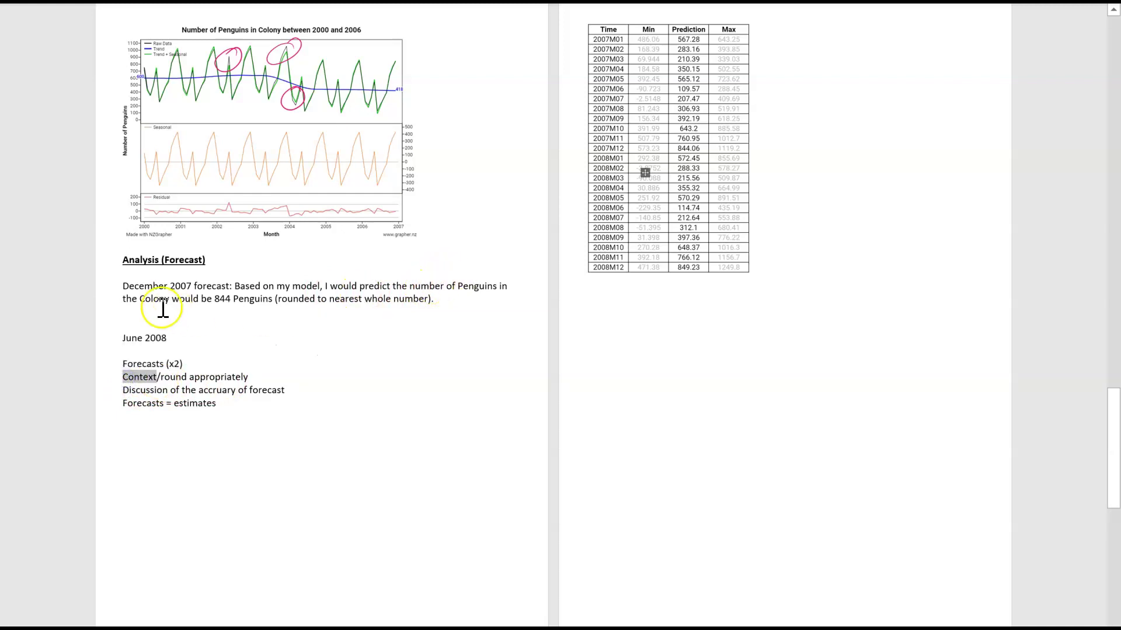
left_click(293, 381)
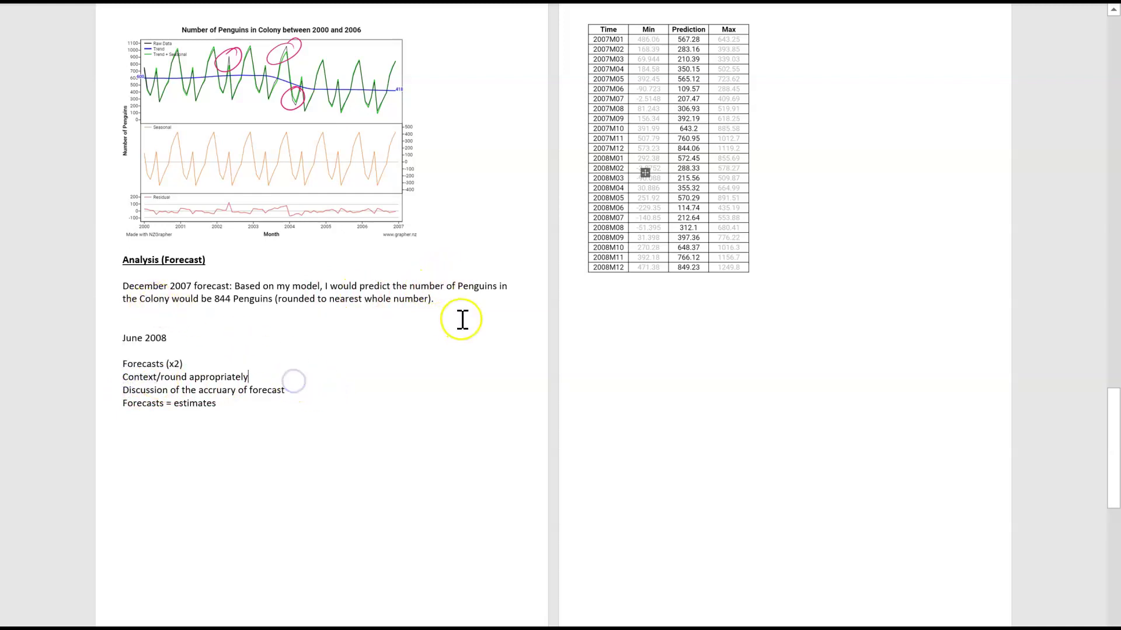
left_click(469, 301)
- Add the sentence giving 95% confidence the December 2007 prediction lies between 573 and 1119, both rounded
left_click(696, 146)
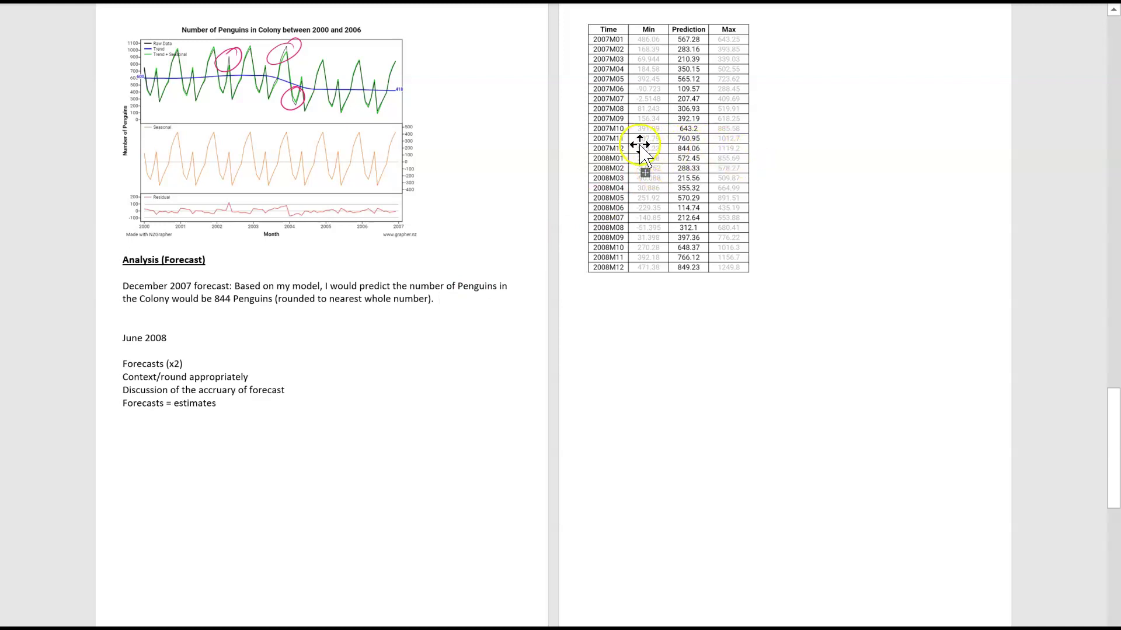
type("We ")
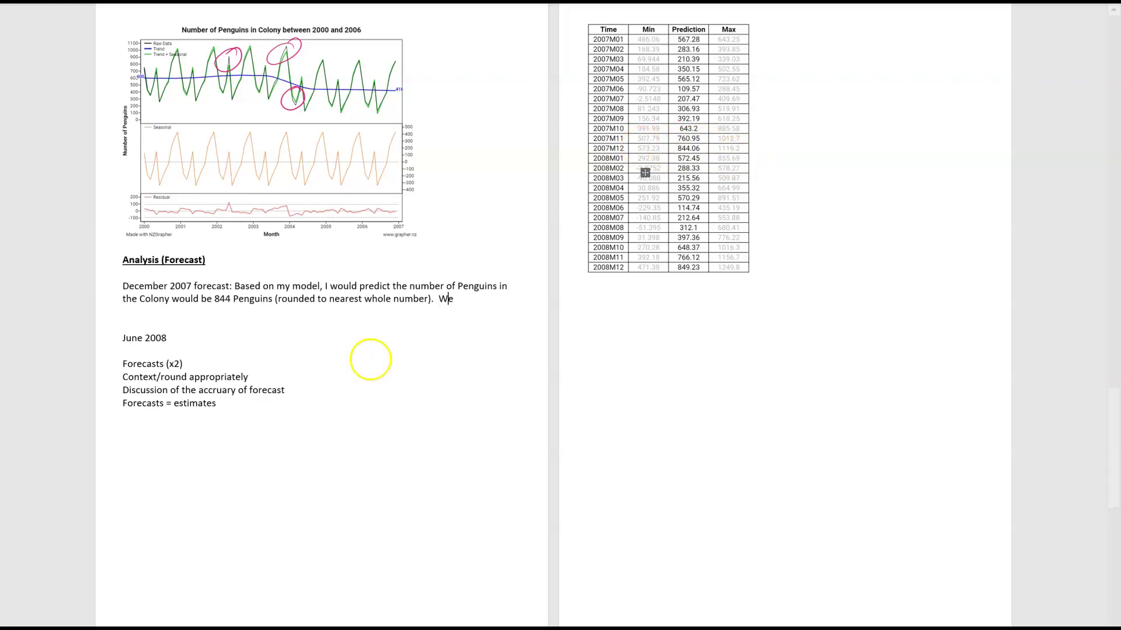
type("w uld be ")
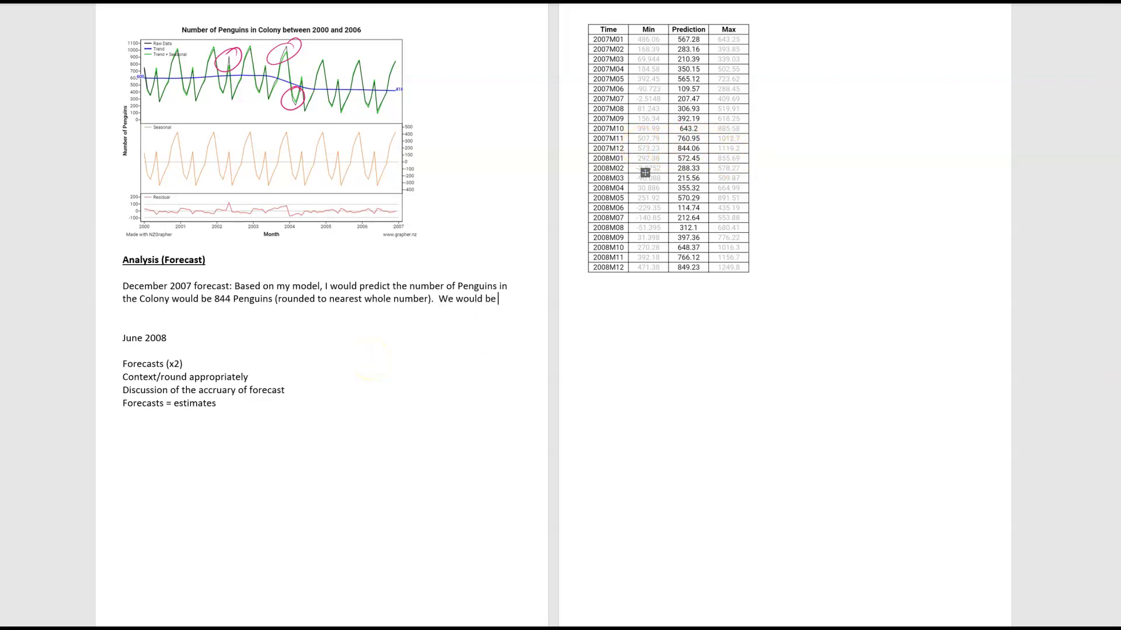
type("95% confid")
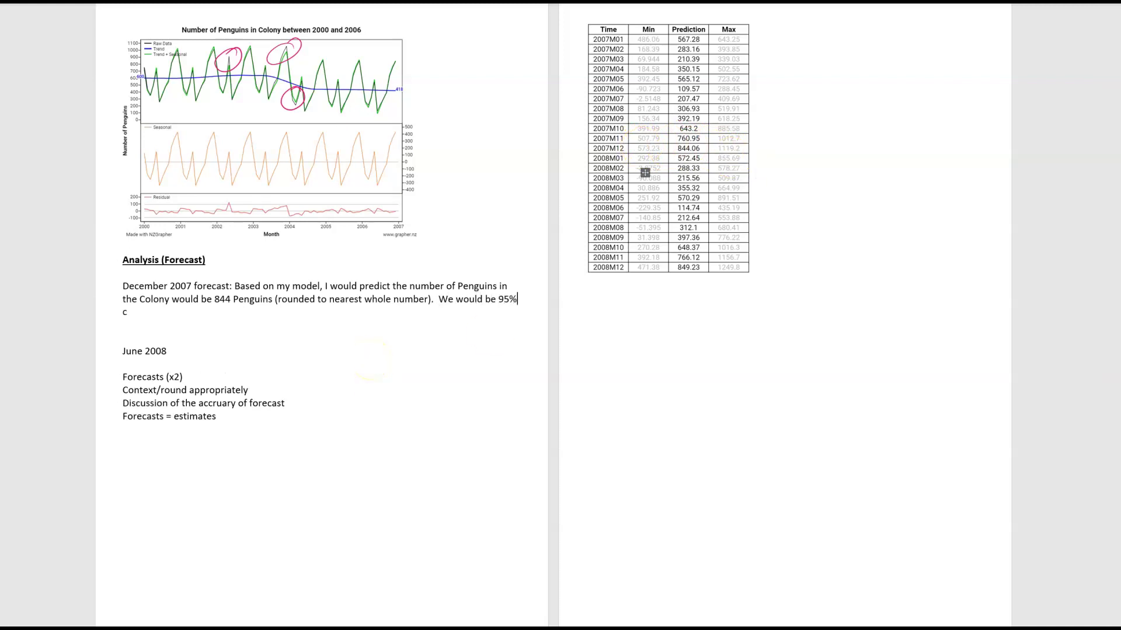
type("ent that theprediction w")
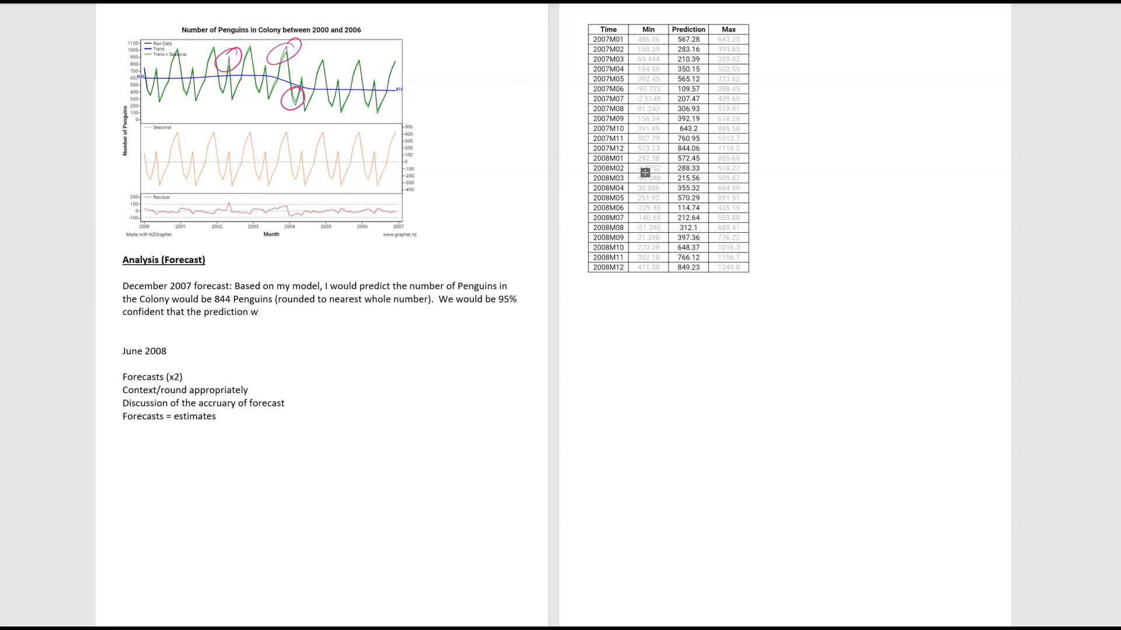
key("BackSpace")
type("for December 2007 would be")
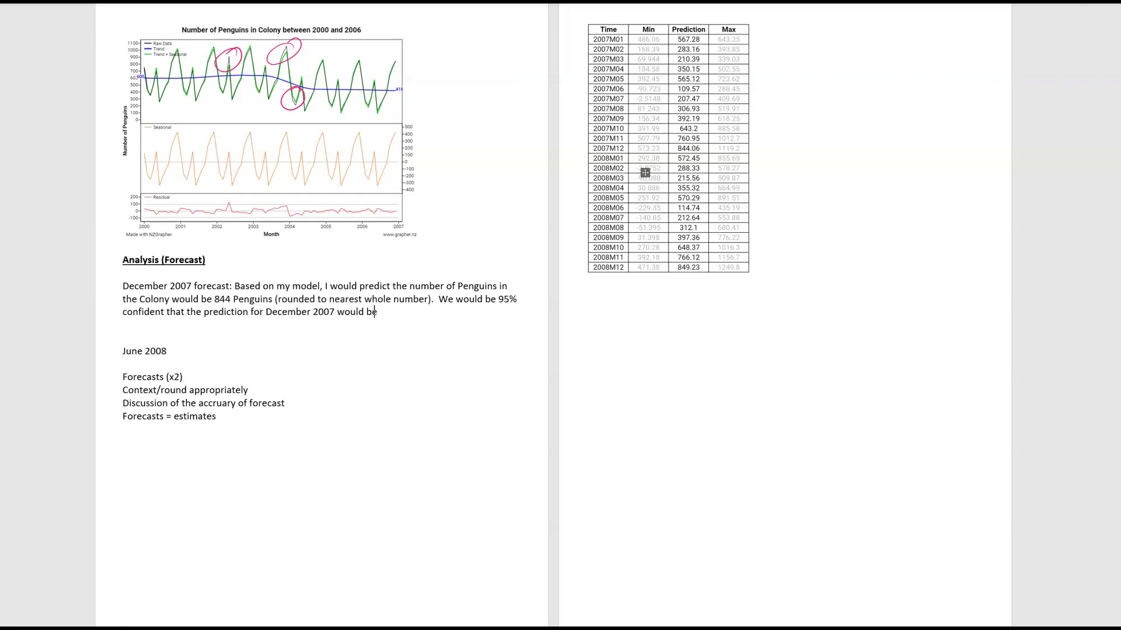
type(" been")
type("573 and 1119 (both rounded to near")
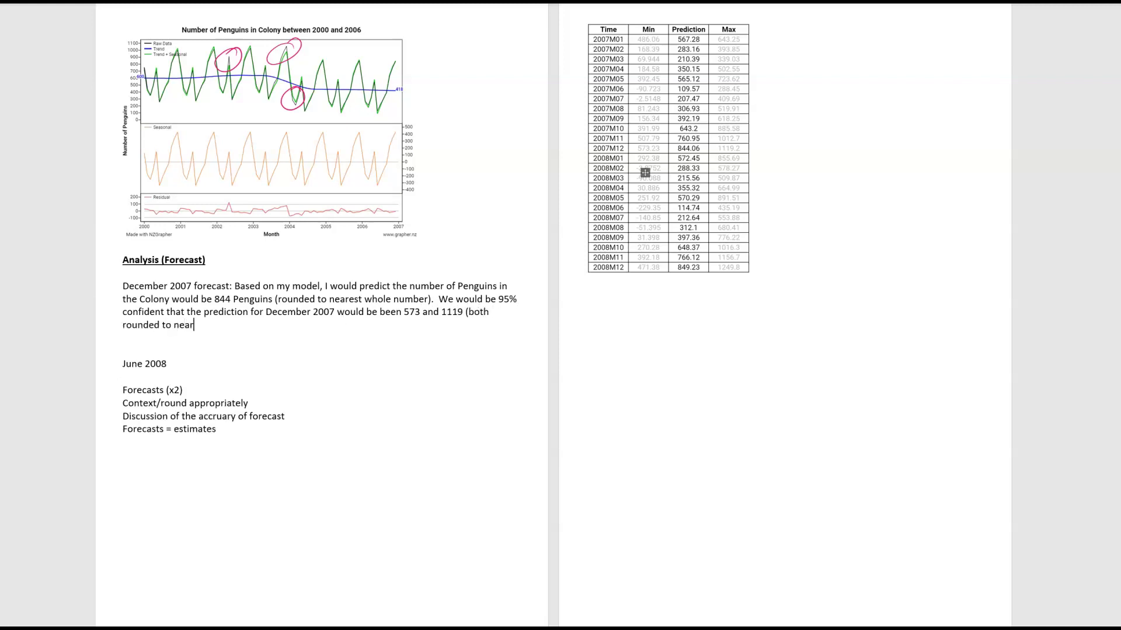
type("est whole number).")
left_click_drag(280, 325, 270, 304)
left_click(279, 325)
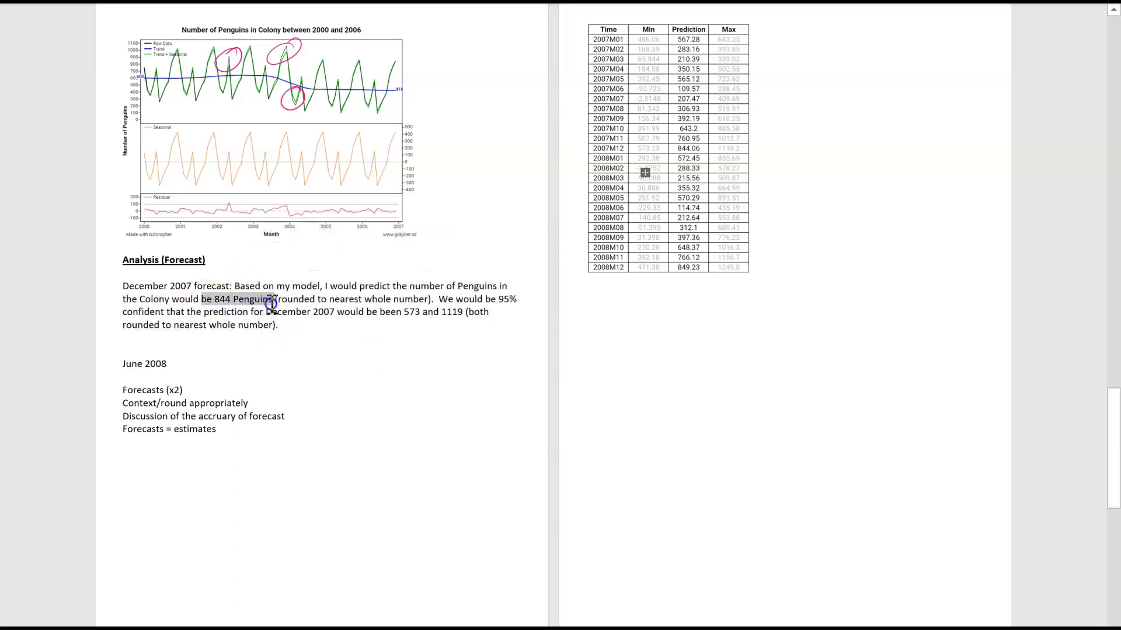
left_click(353, 347)
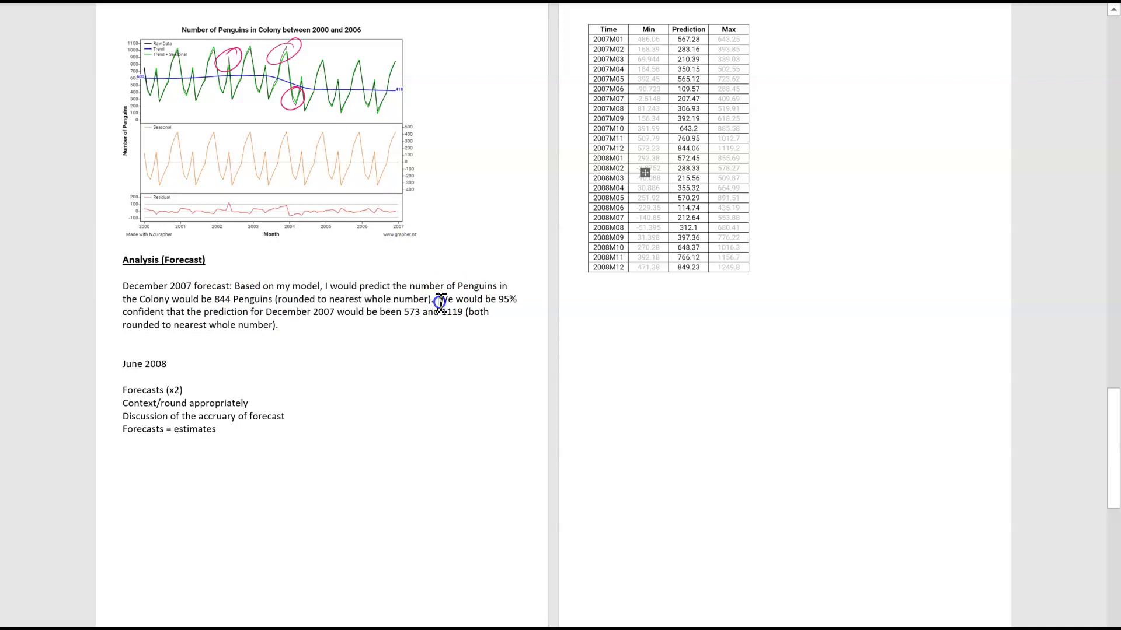
left_click_drag(439, 299, 470, 324)
left_click(350, 344)
left_click(278, 336)
- Write the June 2008 forecast of 115 Penguins, rounded to nearest whole number, and begin its 95% confidence sentence
left_click(250, 344)
key("BackSpace")
left_click(170, 350)
type("fore")
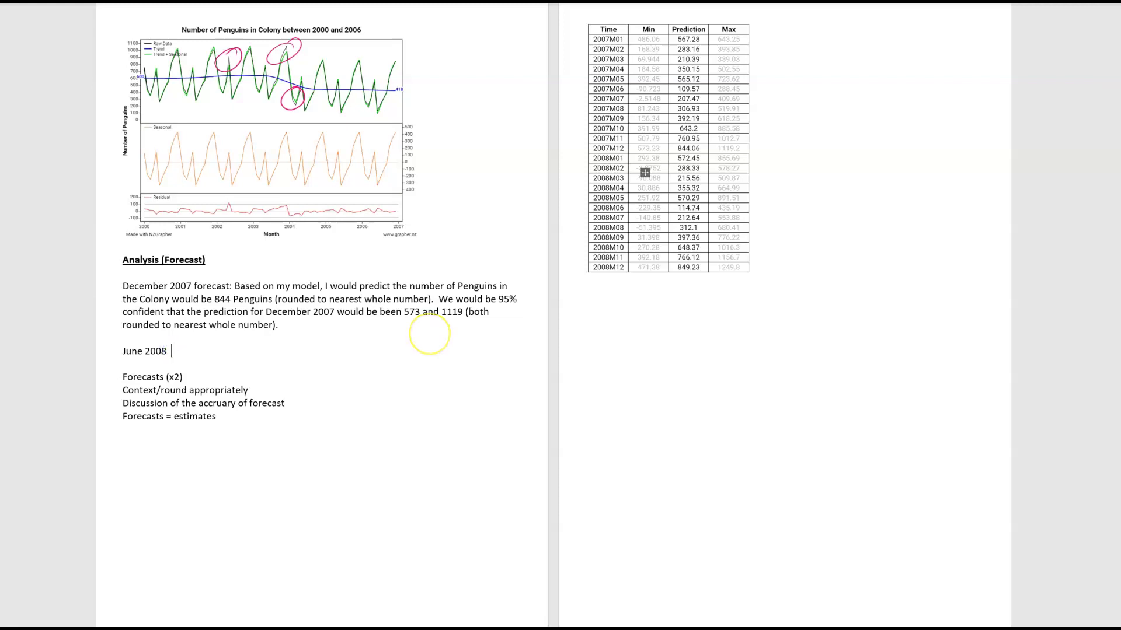
type("cast: Based on m")
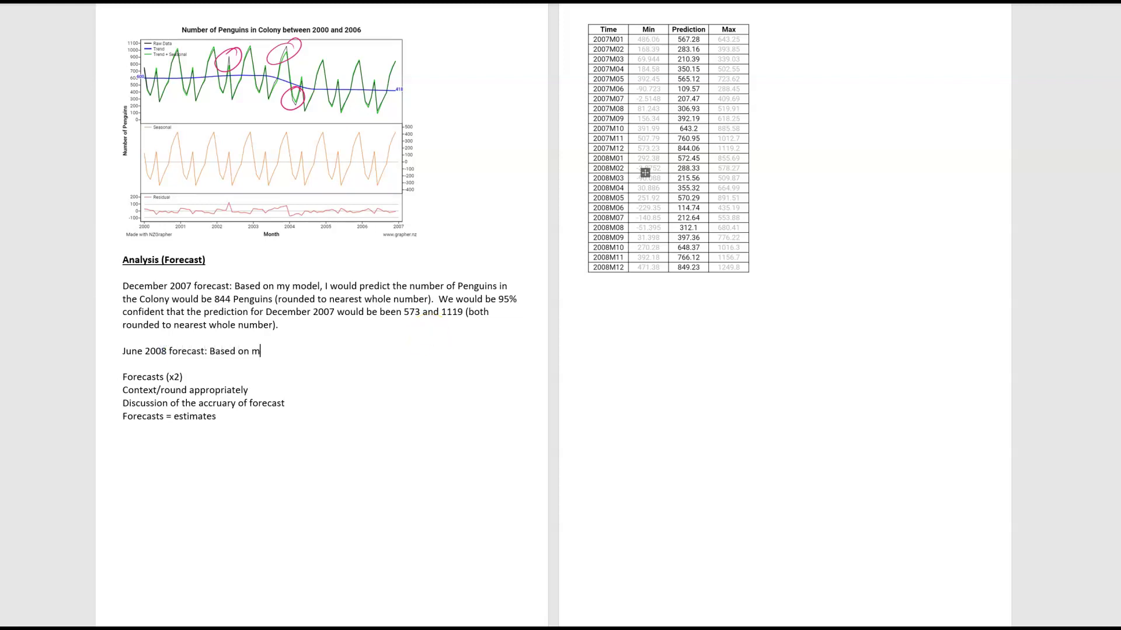
type("y model, I would predict the")
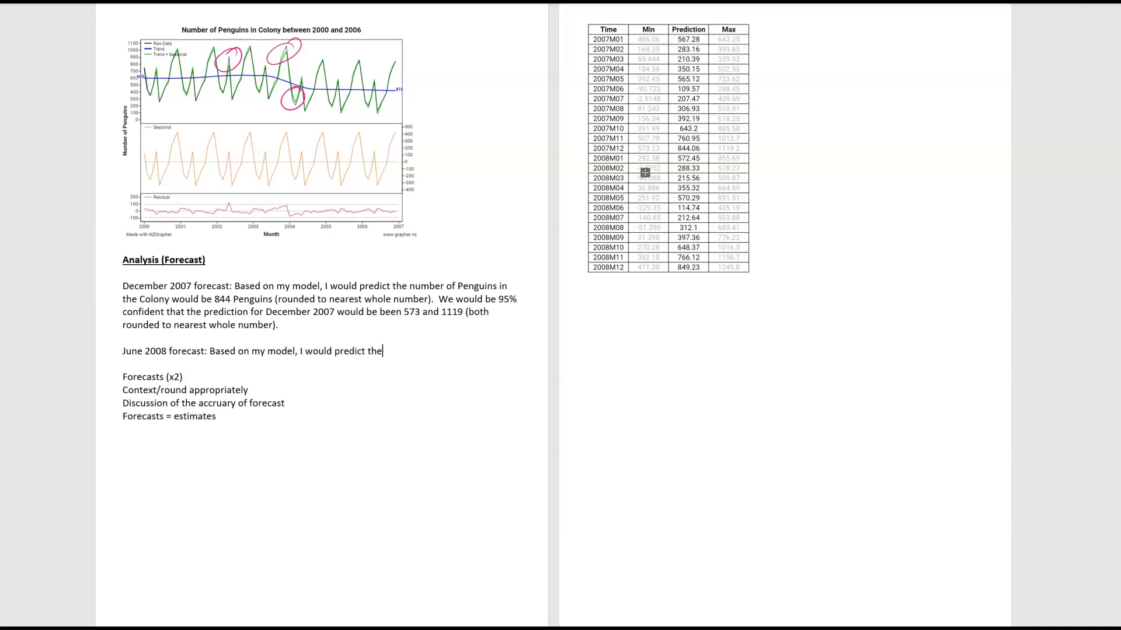
type(" number of Penguins in the Colony ")
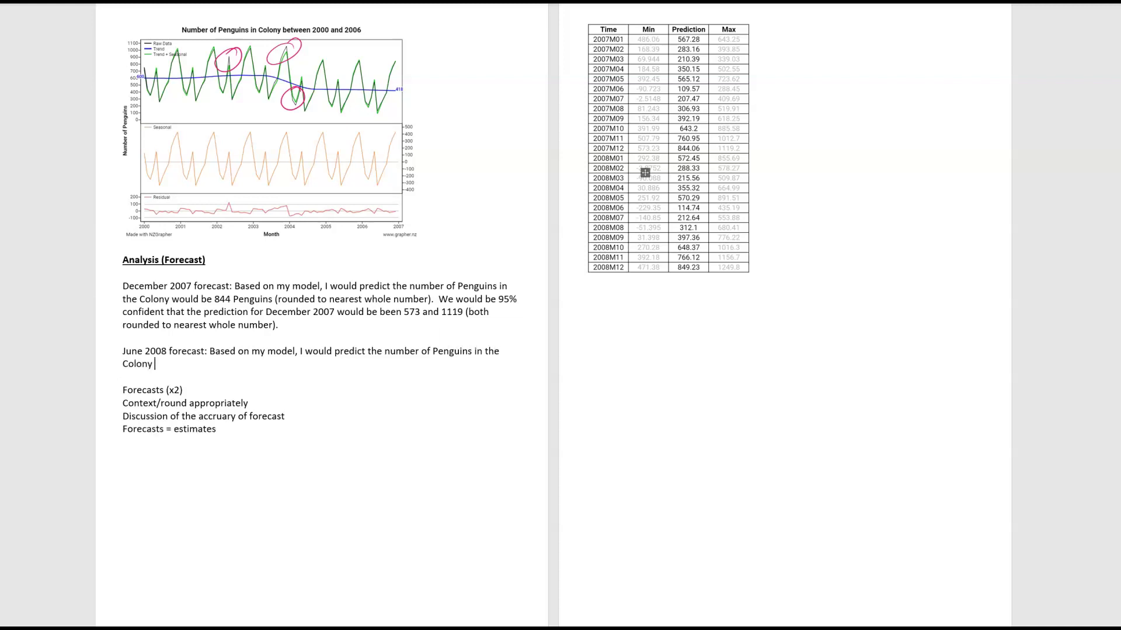
type("would be")
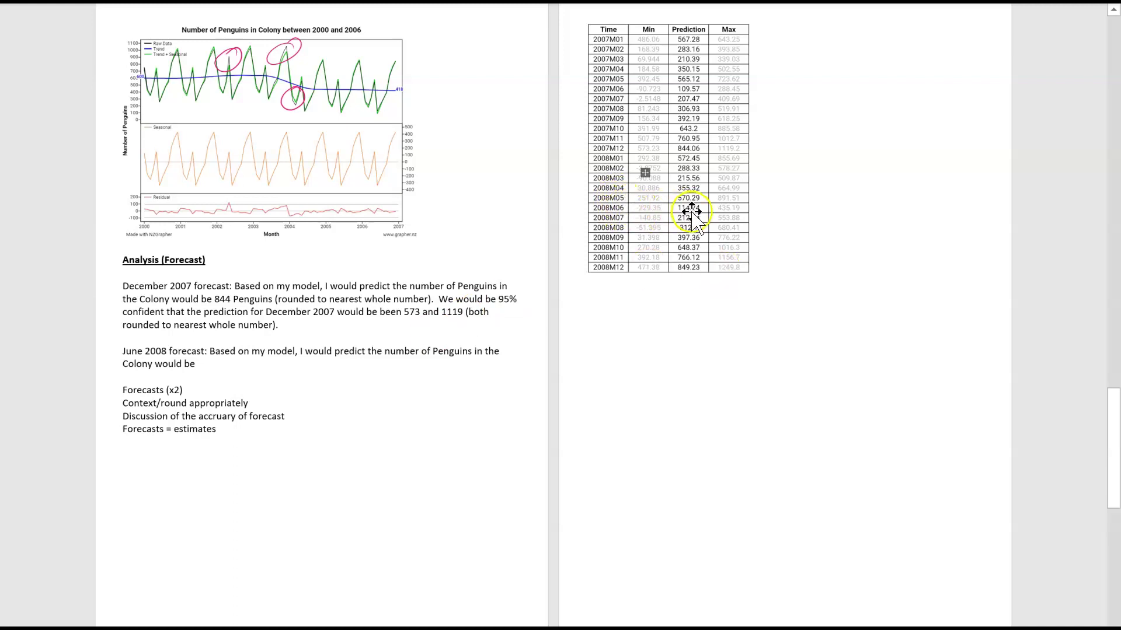
left_click(248, 369)
type("115")
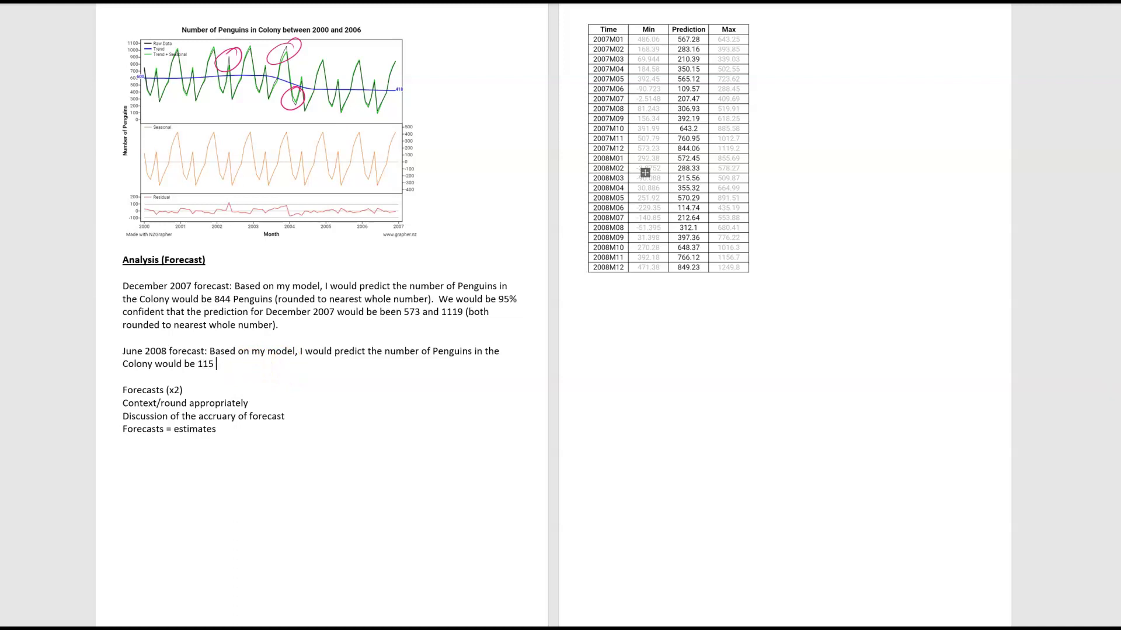
type(" Penguins (roundeed to nearest who")
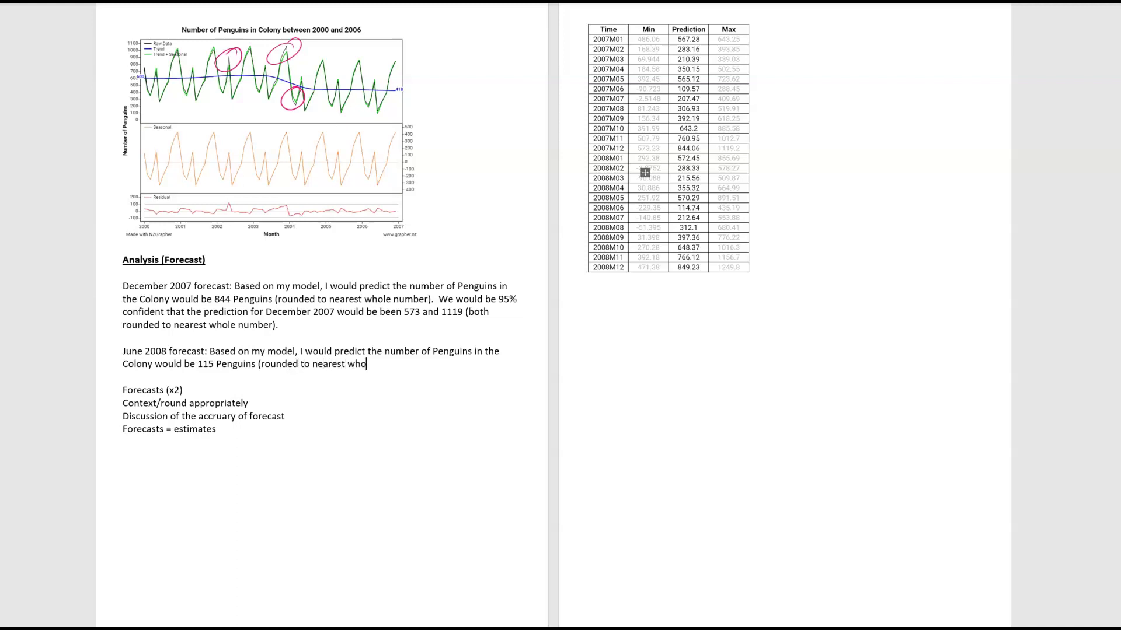
type("le numbers")
type(" We would be 95% confid")
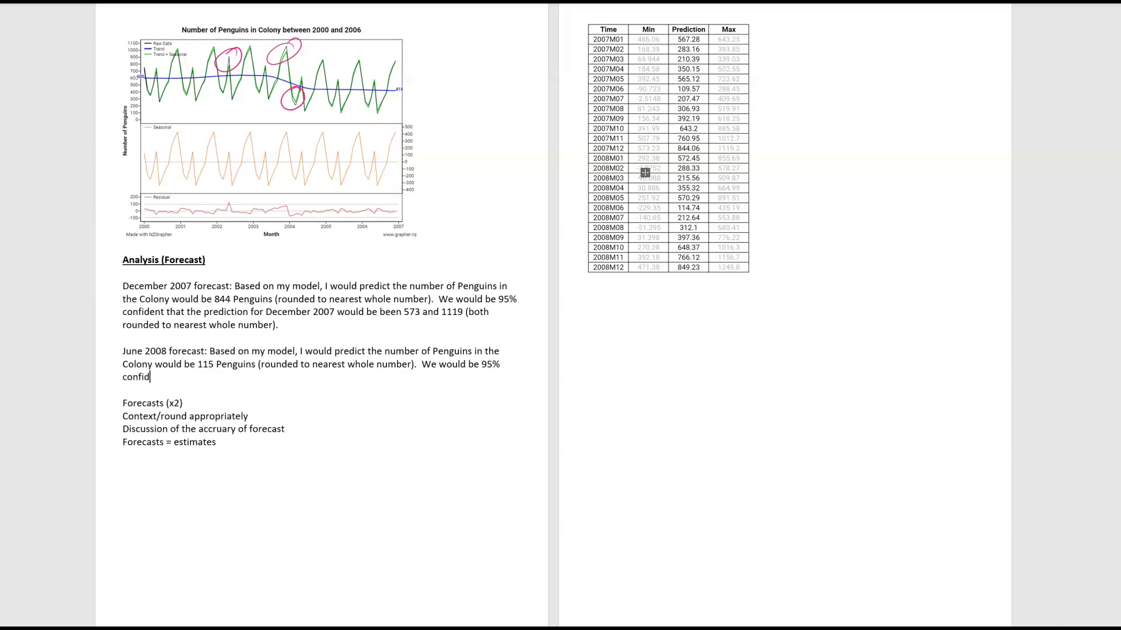
type("enc")
type(" that the predicti")
type("on for June 200")
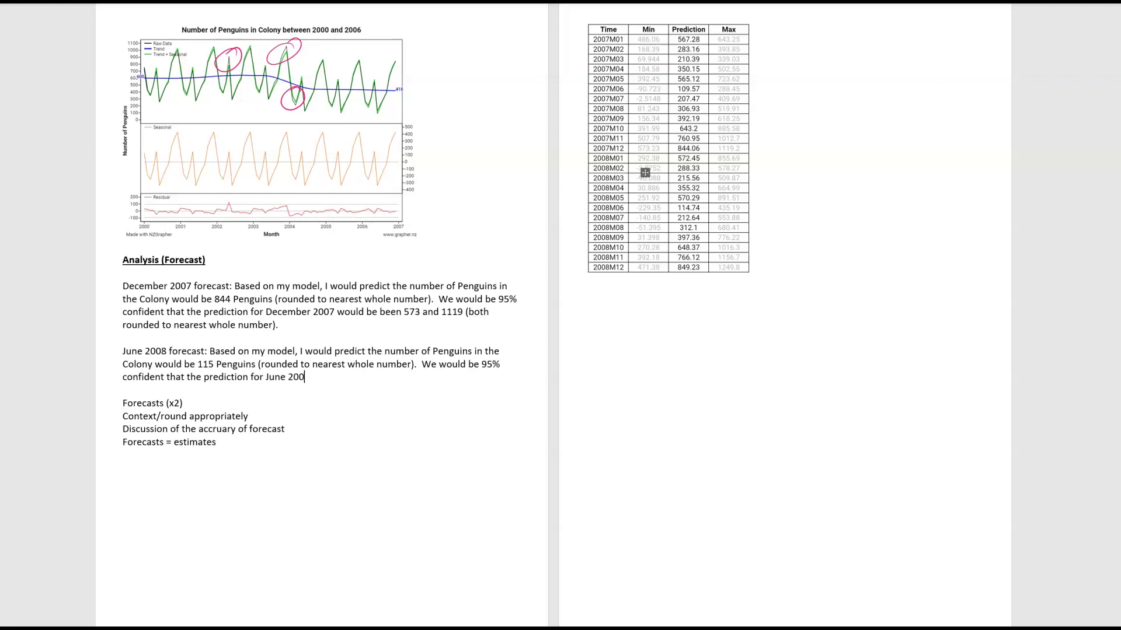
type("8 would bebetween")
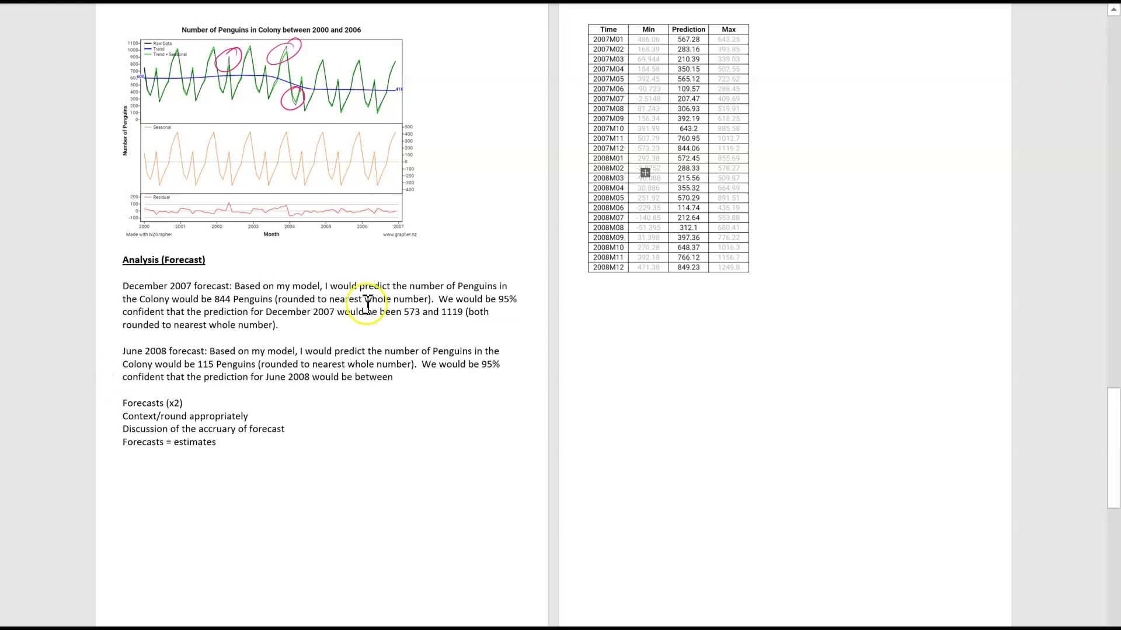
- Fix 'been' to 'between' and finish the June interval: -229 and 435, both rounded to nearest whole number
left_click(396, 313)
type("een")
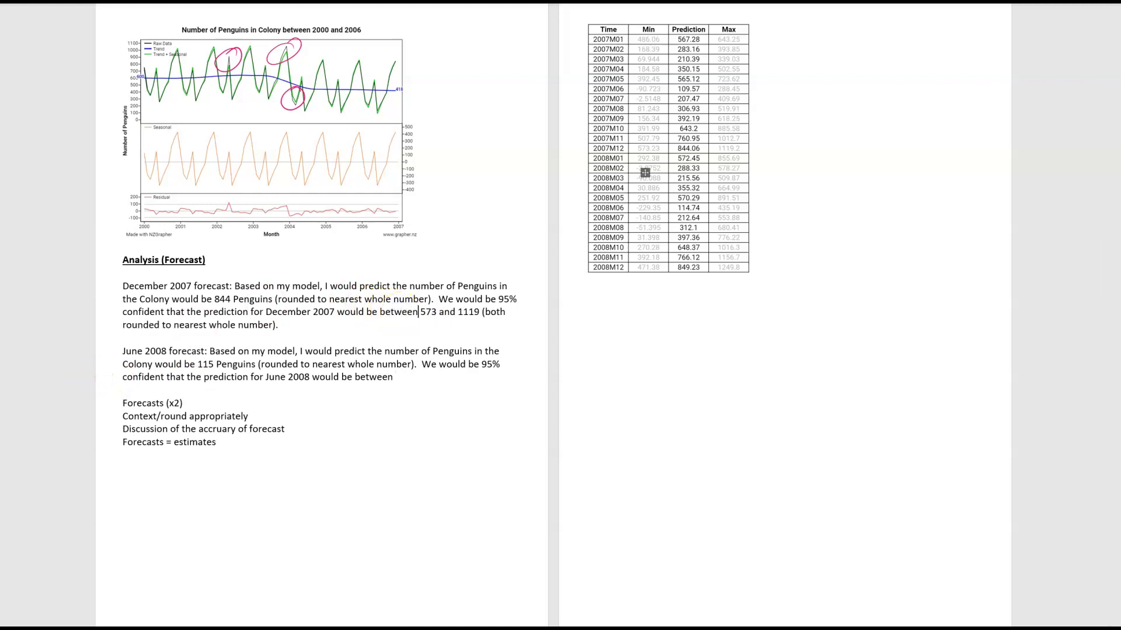
left_click(412, 377)
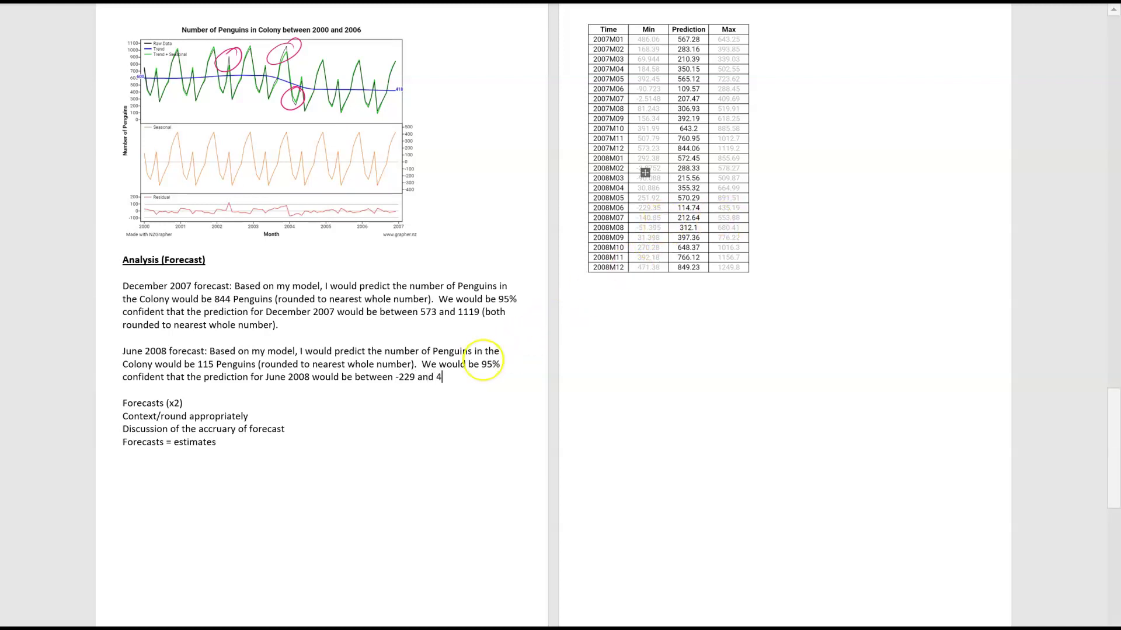
type("435 (")
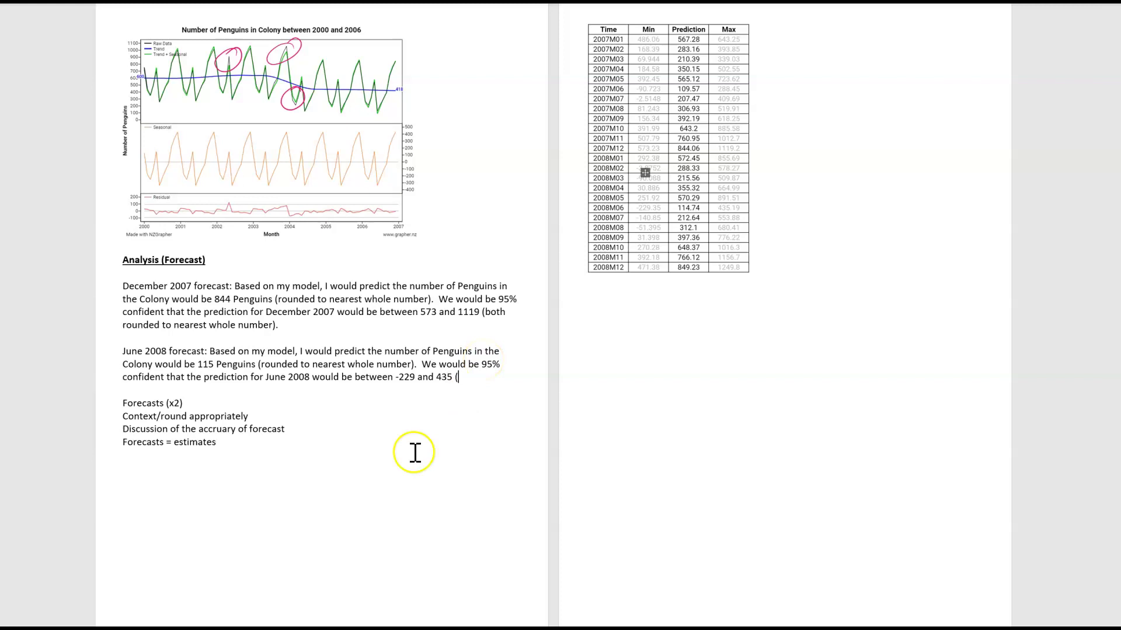
type("both rounded to ne")
type("arest wh")
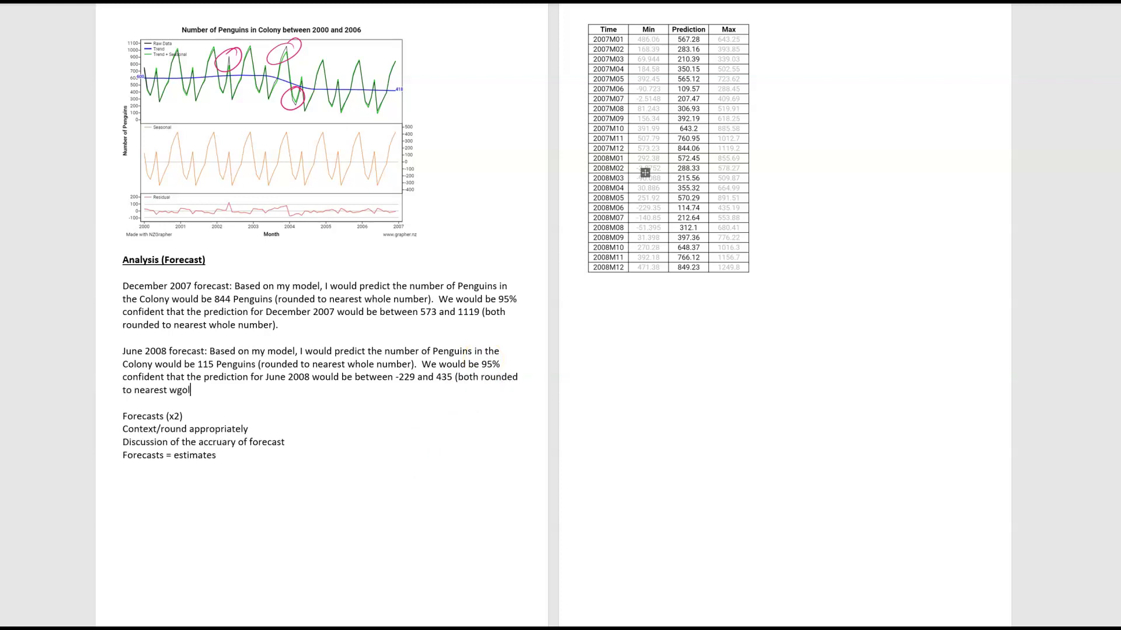
key("BackSpace")
type("hole number).")
- Delete the 'Forecasts (x2)' and 'Context/round appropriately' lines, leaving two blank lines above the accuracy note
left_click(200, 429)
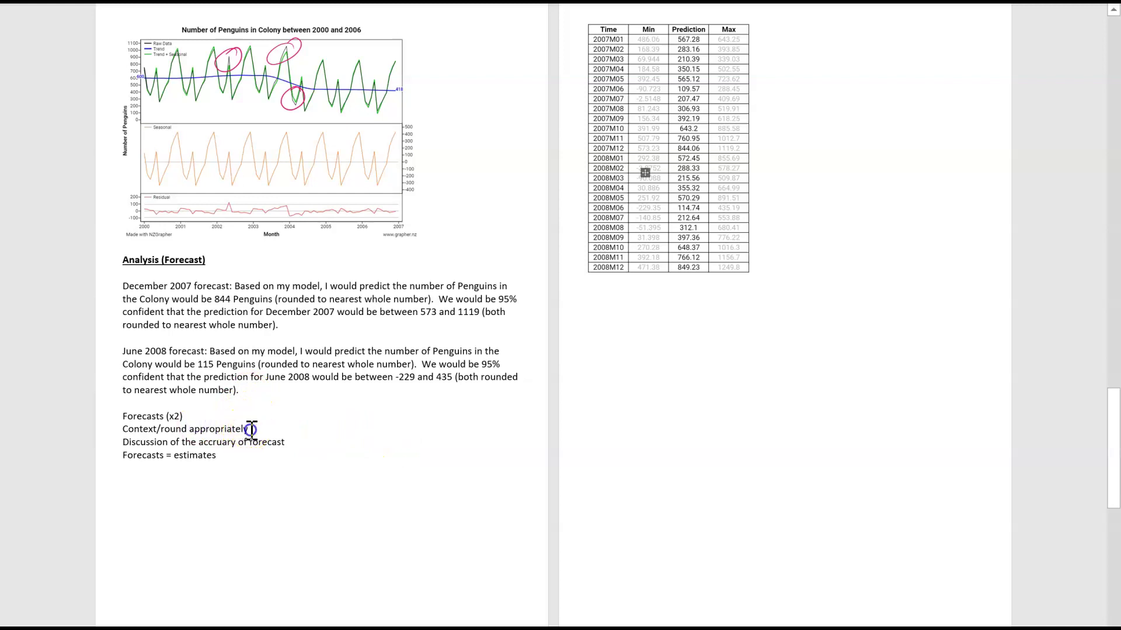
left_click_drag(248, 431, 161, 430)
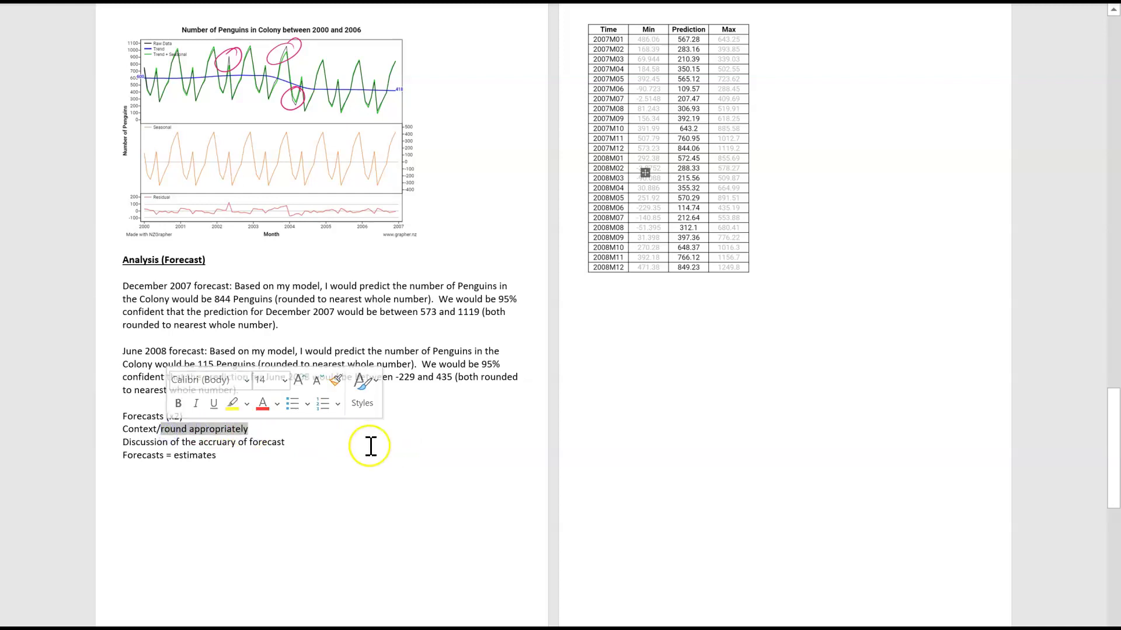
left_click(155, 430)
left_click_drag(154, 430, 124, 430)
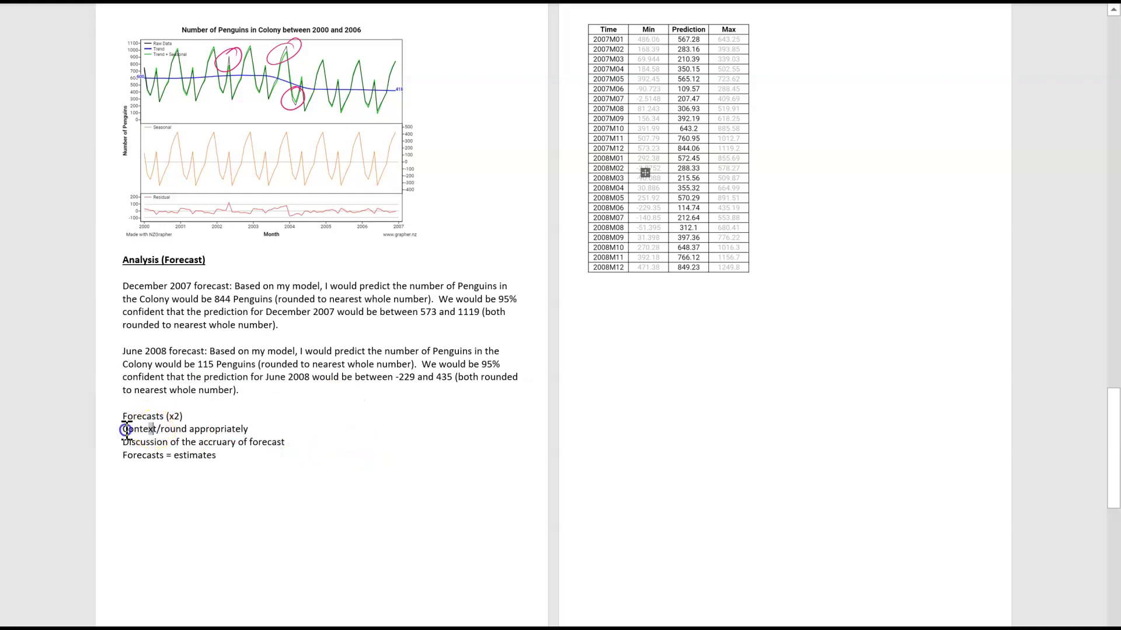
left_click(425, 395)
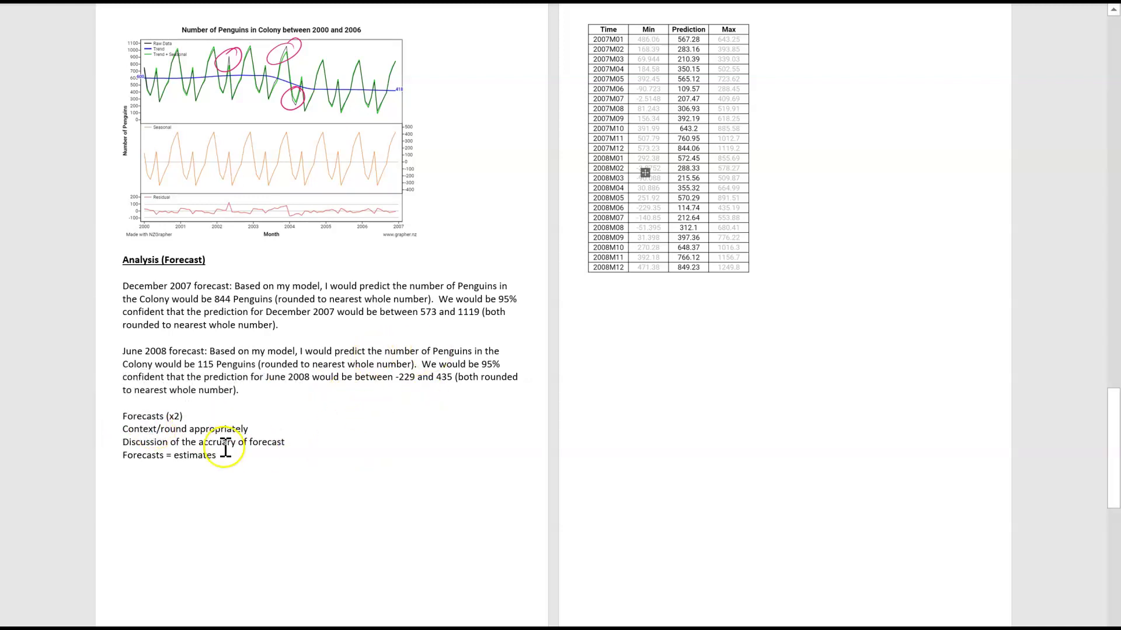
left_click_drag(250, 431, 115, 417)
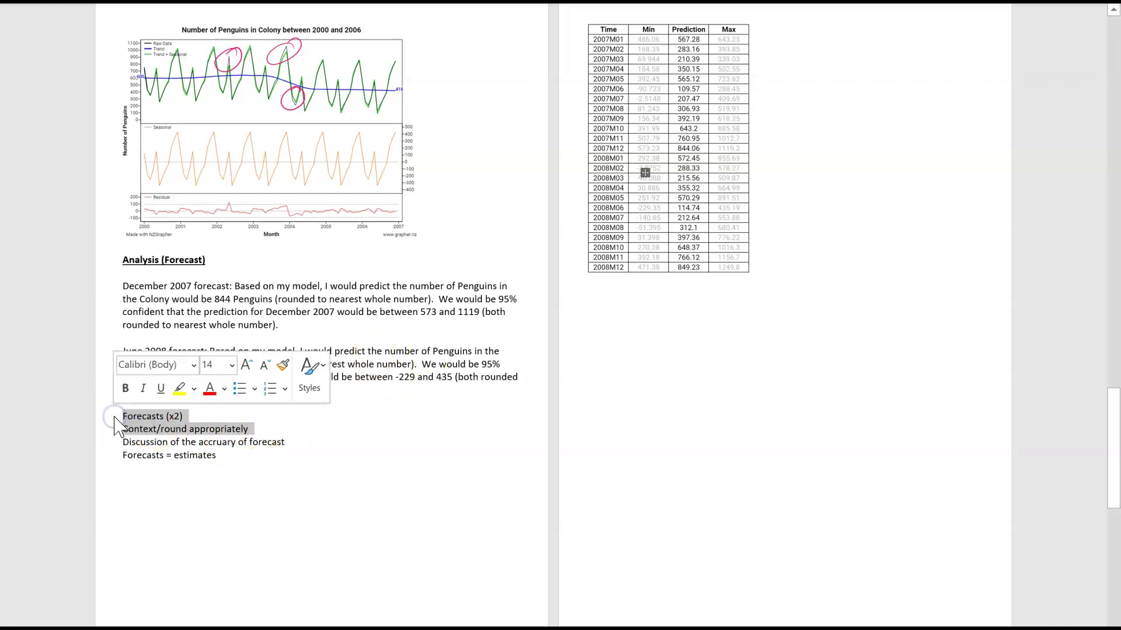
key("BackSpace")
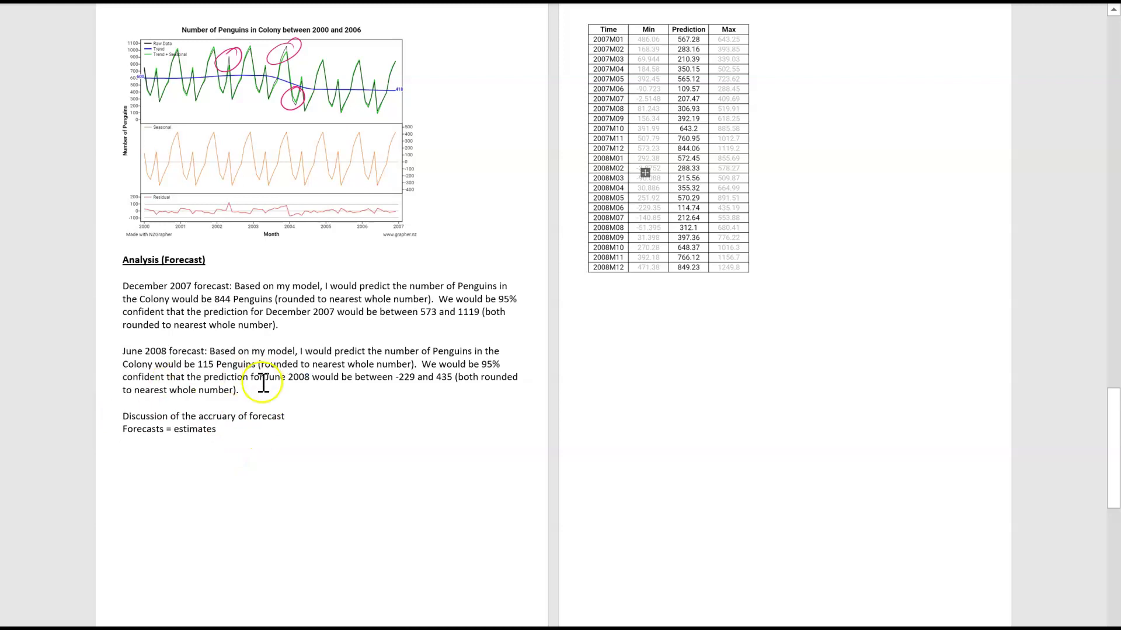
key("Return")
key("Return")
key("Up")
key("Up")
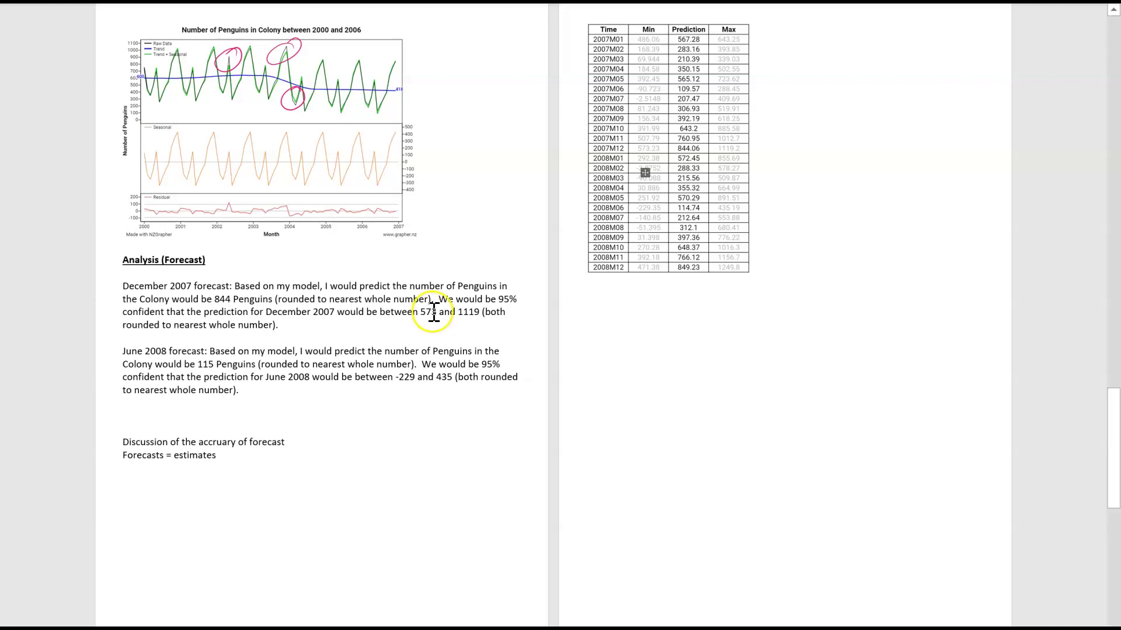
- Add a paragraph doubting the December 2007 estimate, noting the 573–1119 interval makes 844 Penguins remotely likely
left_click(286, 326)
key("Return")
key("Return")
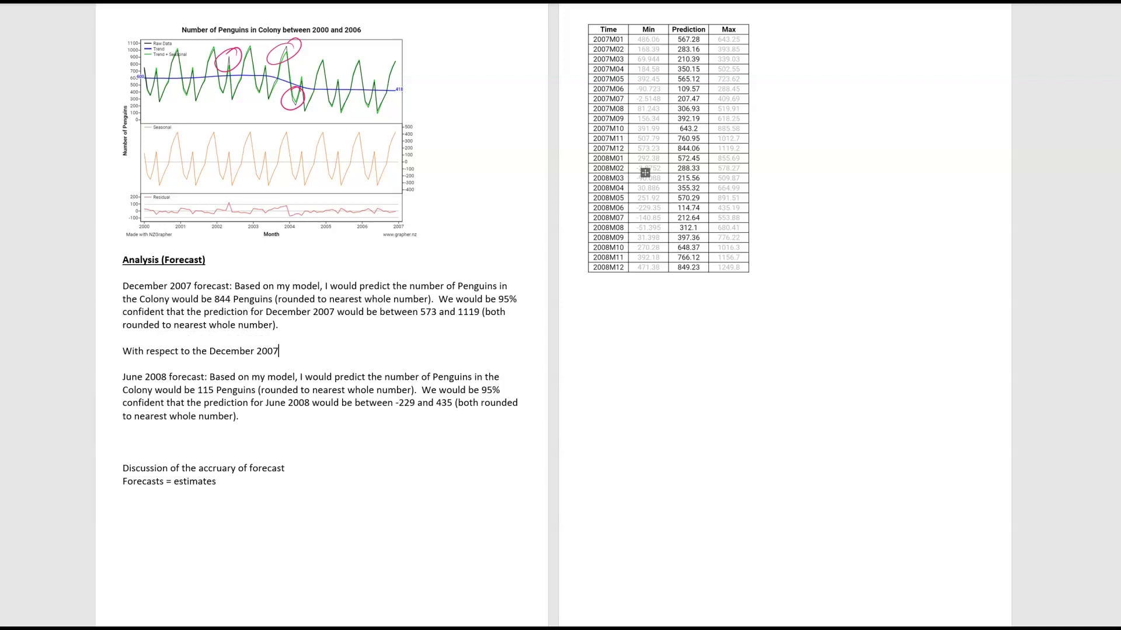
type(" prediction, I am not confidence in my estimate.  Our")
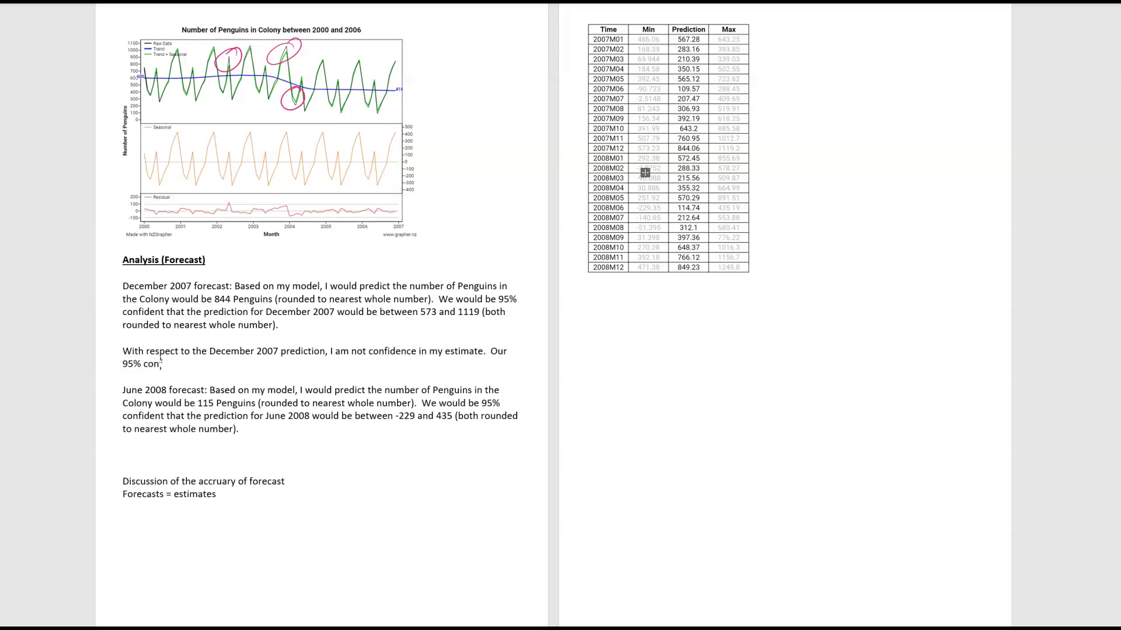
type(" internval spans between 573 and 1119, which sugg")
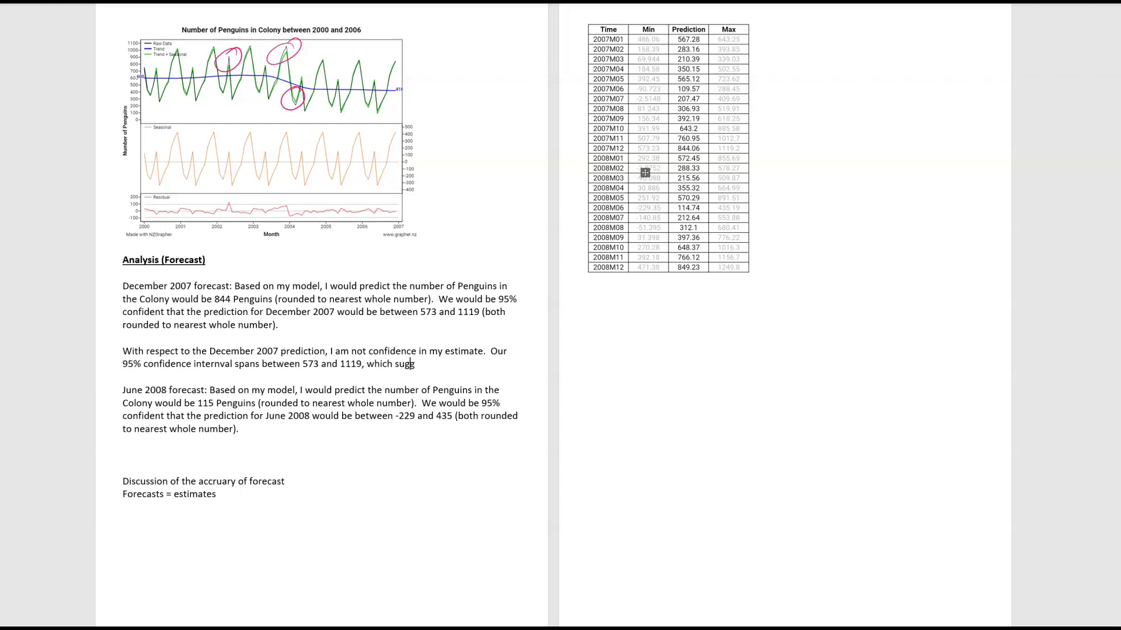
type("ests that the likelihood")
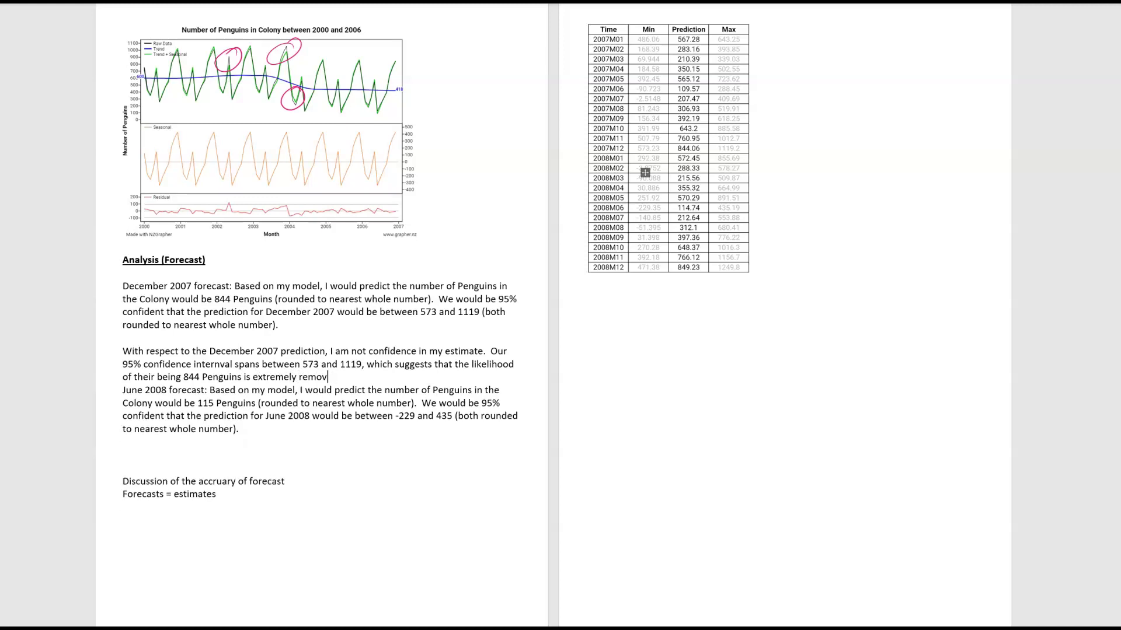
key("BackSpace")
key("BackSpace")
type("emotely.")
key("Return")
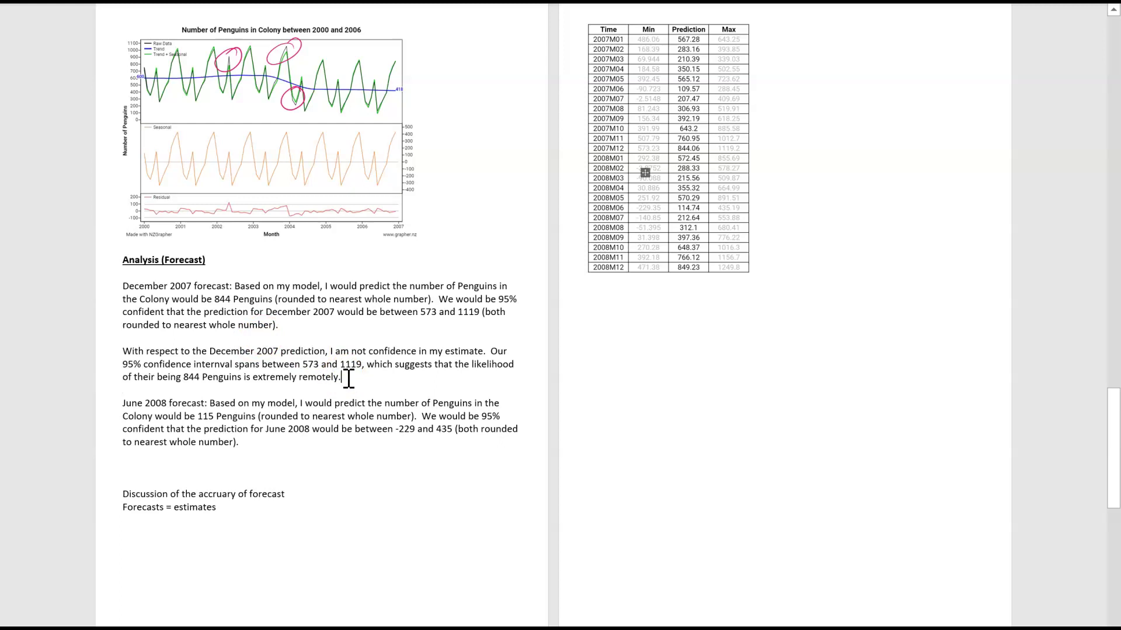
left_click(269, 447)
- Insert blank lines after the June 2008 paragraph, rereading its -229 to 435 interval and the December paragraph
key("Return")
key("Return")
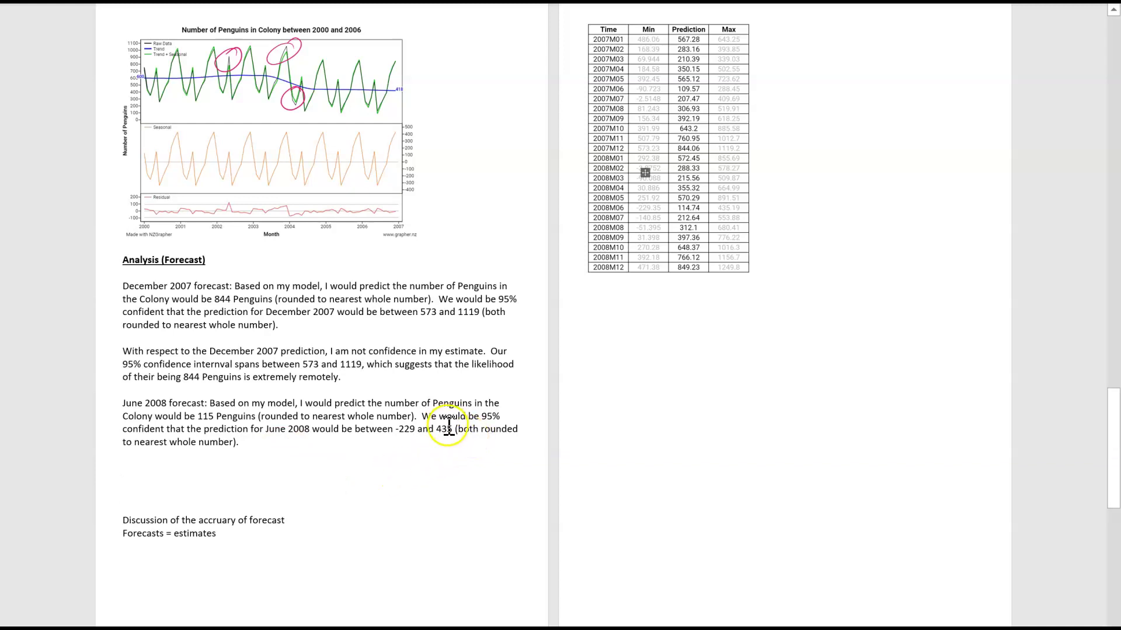
left_click_drag(451, 429, 394, 430)
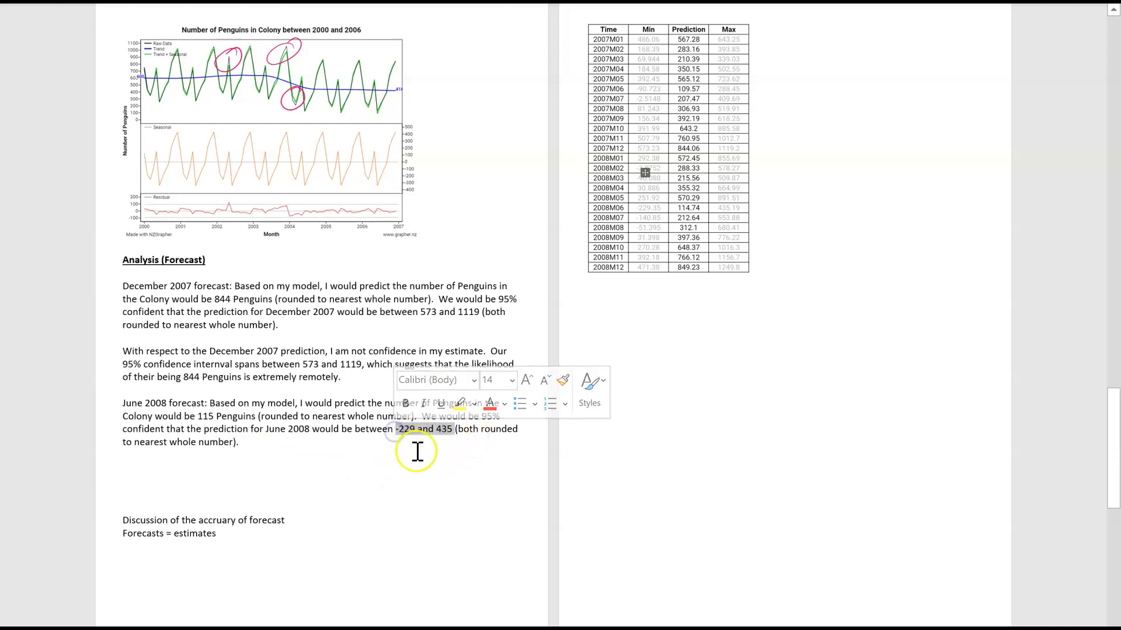
left_click(417, 451)
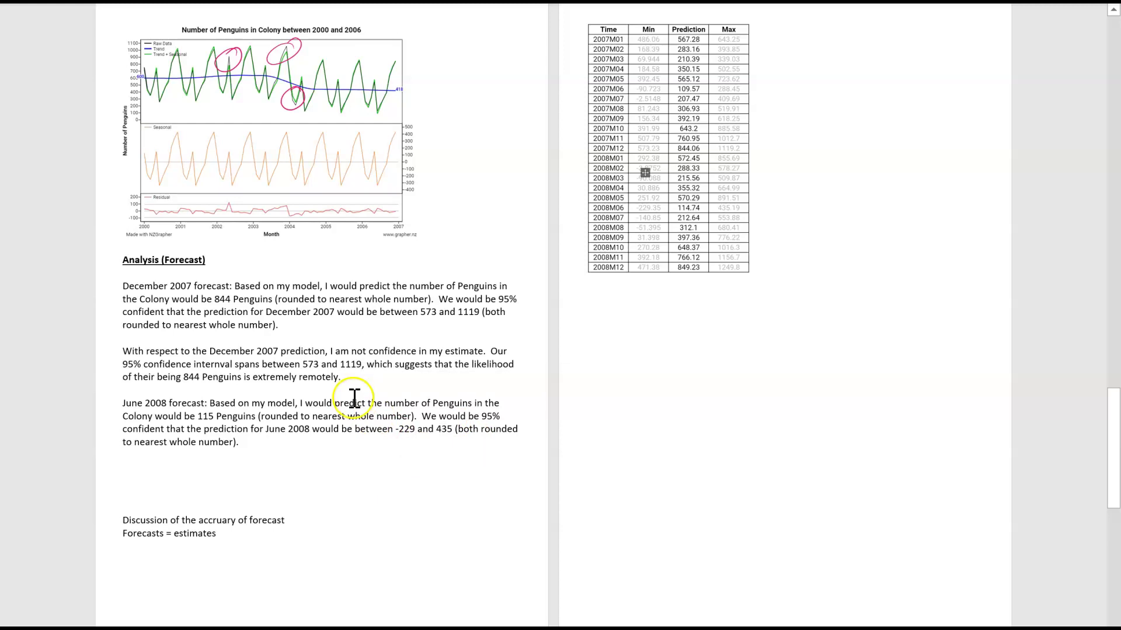
left_click(435, 466)
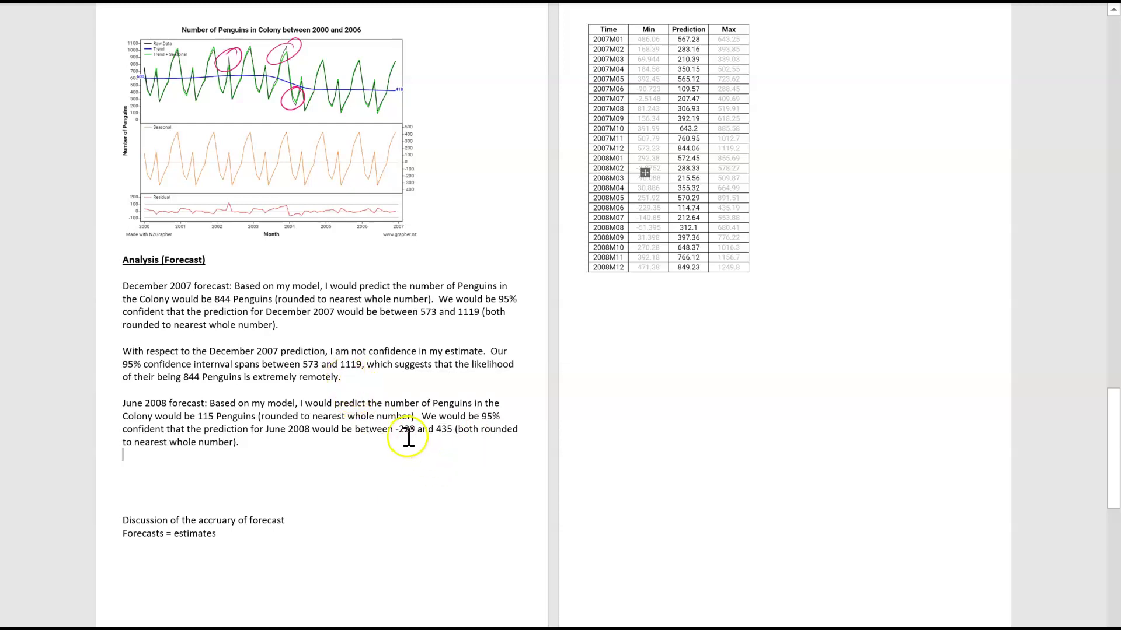
left_click_drag(417, 430, 398, 430)
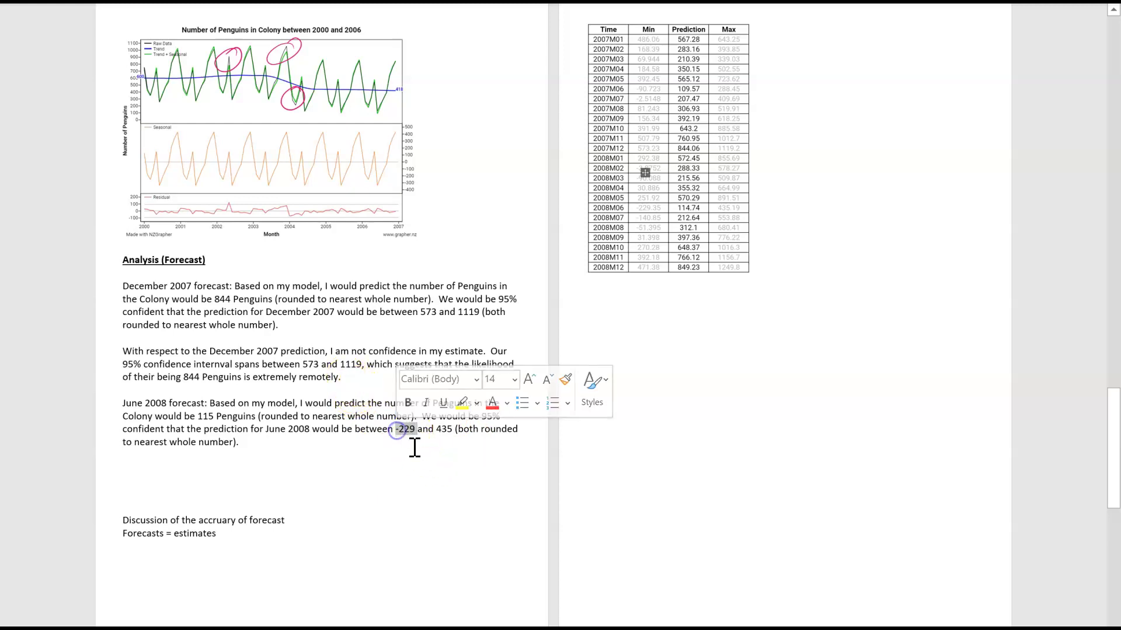
left_click(414, 449)
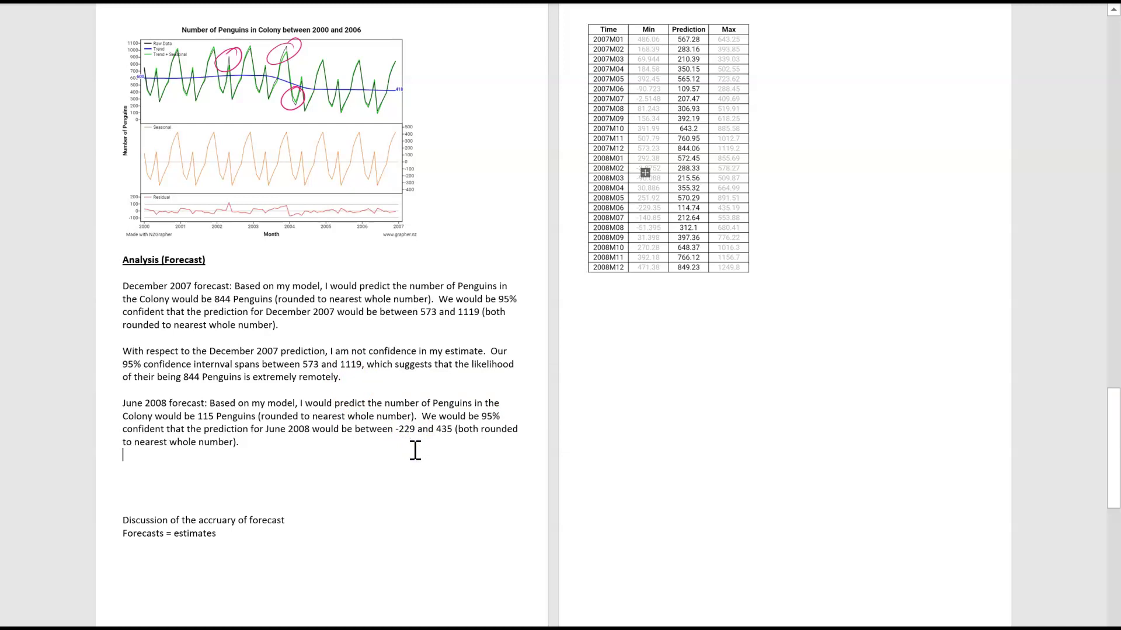
left_click(193, 473)
left_click_drag(353, 378, 109, 354)
left_click(251, 375)
left_click(362, 380)
left_click_drag(417, 432, 397, 433)
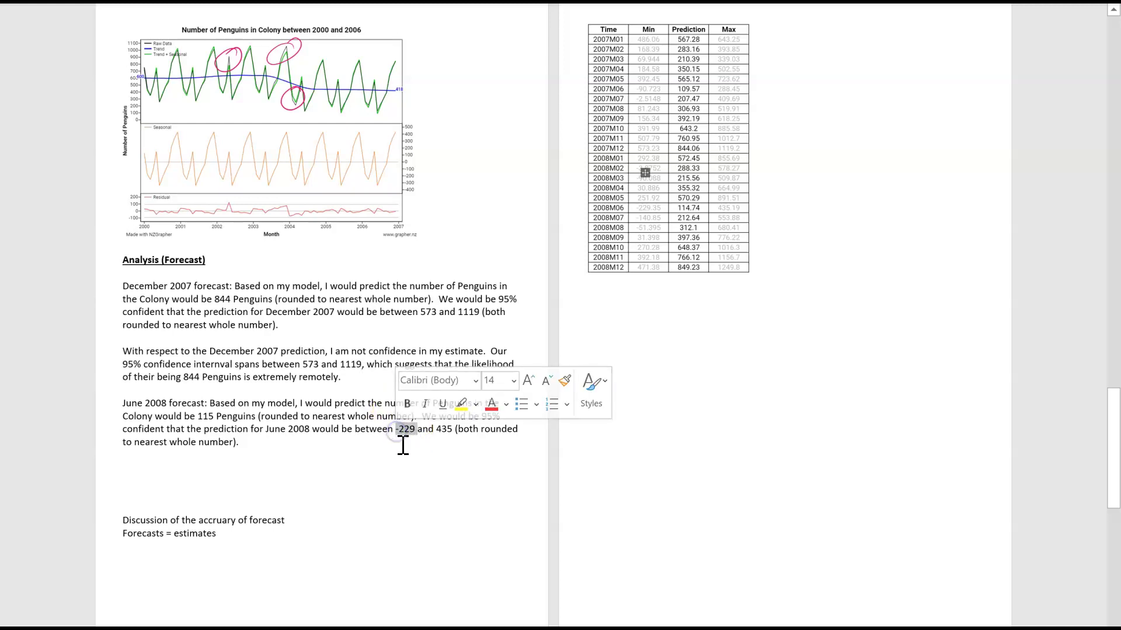
key("Down")
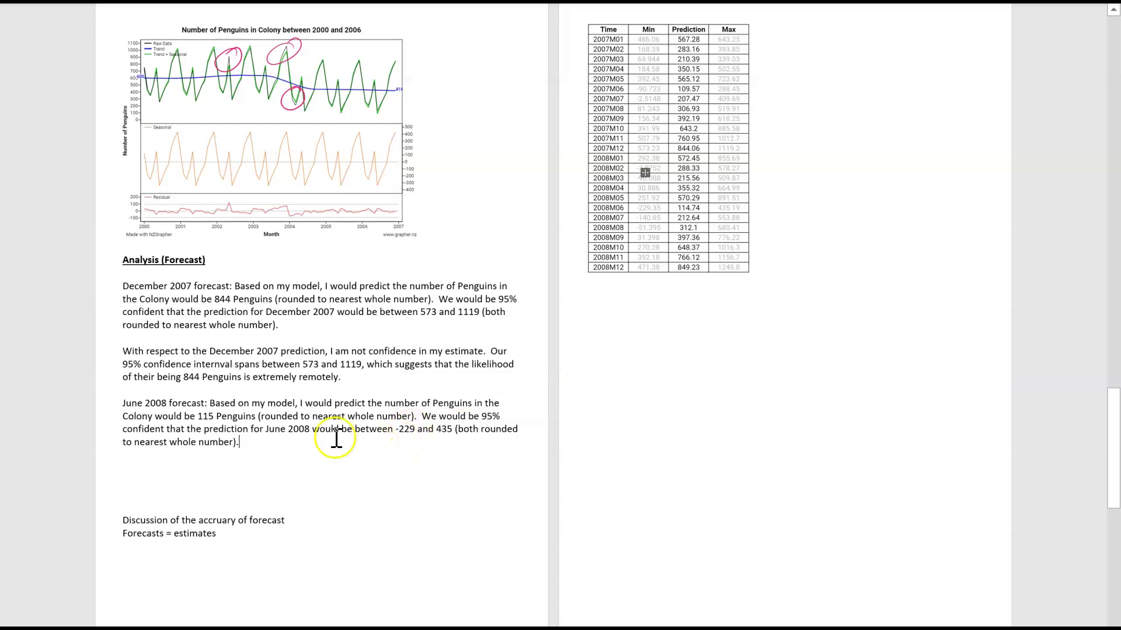
- Start a June 2008 low-confidence paragraph citing the 95% interval up to 435 Penguins, and add 'Penguins' after 1119
key("Return")
key("Return")
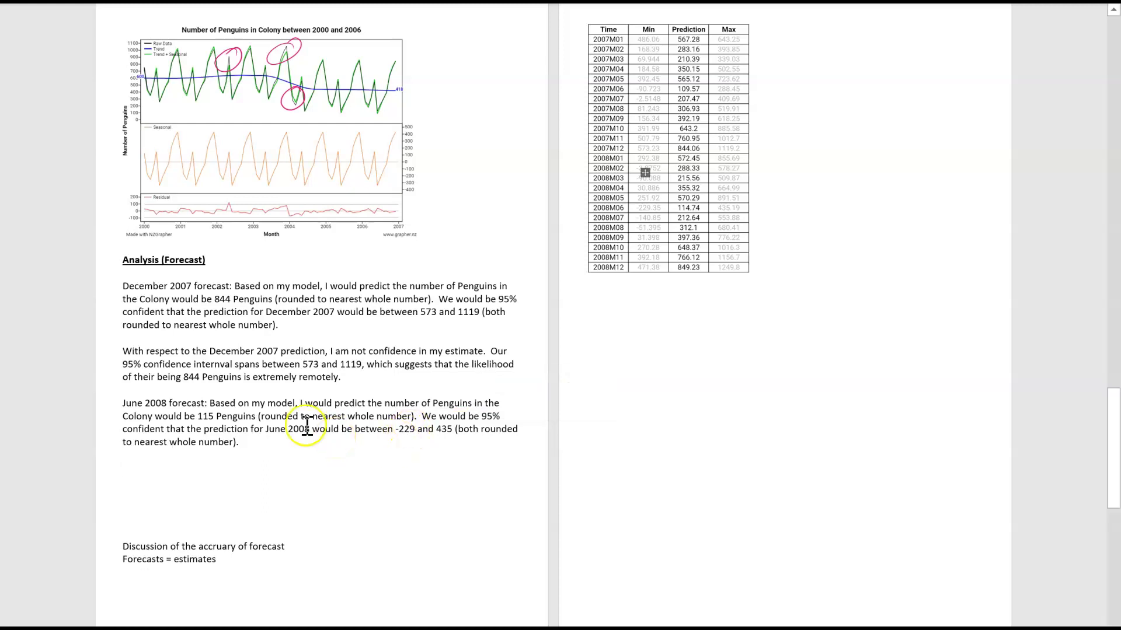
type("With resepct to the")
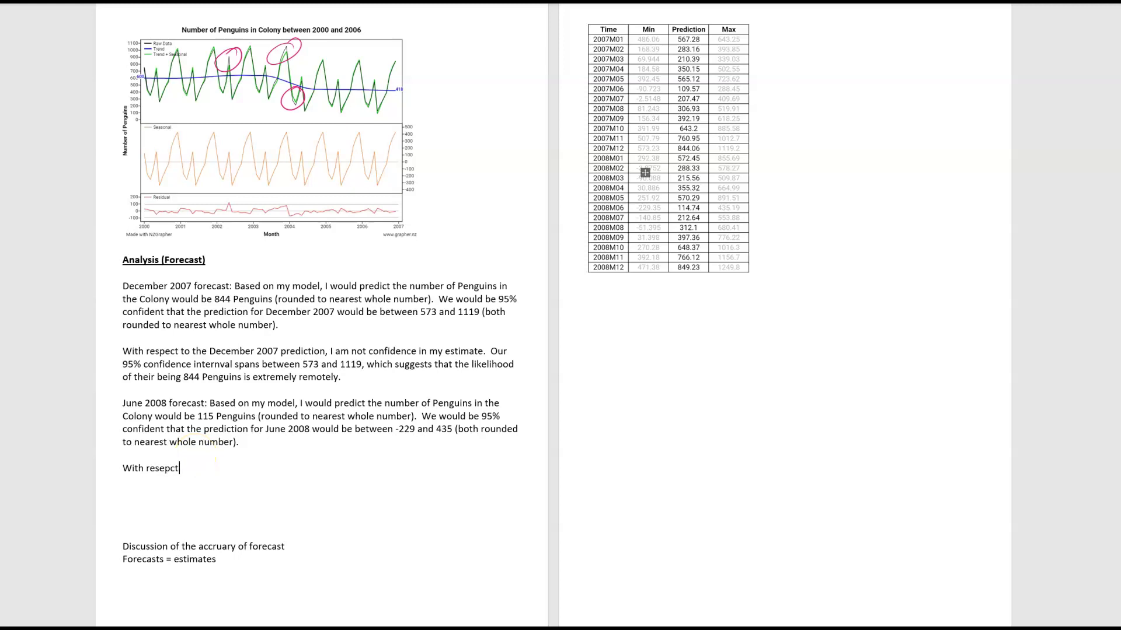
type(" June 2008 prediction, I am")
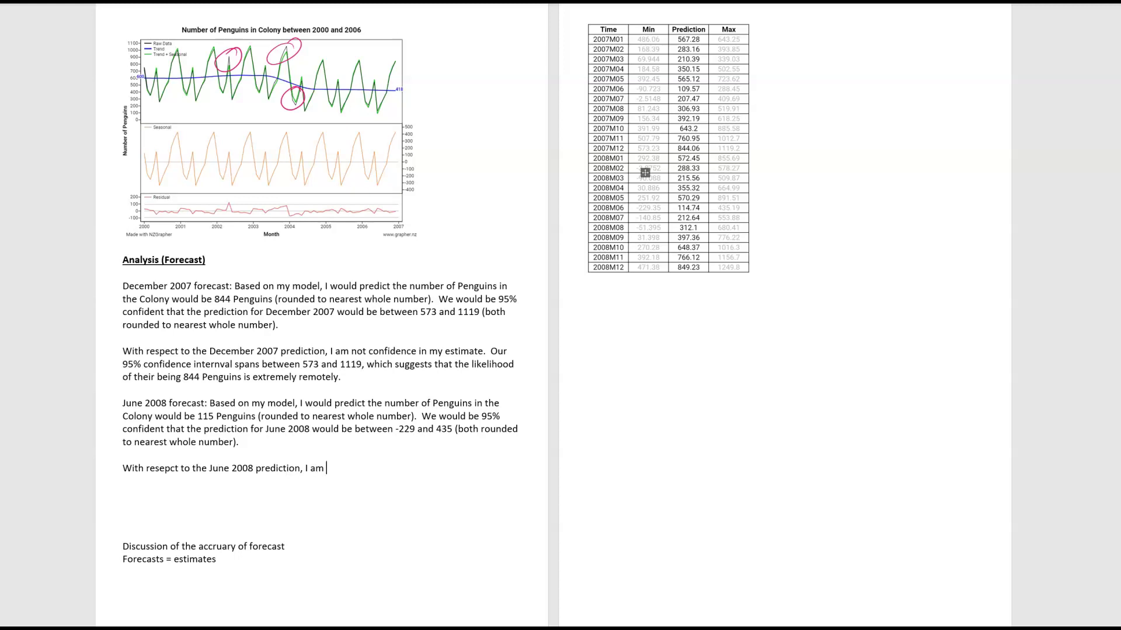
type("not confident")
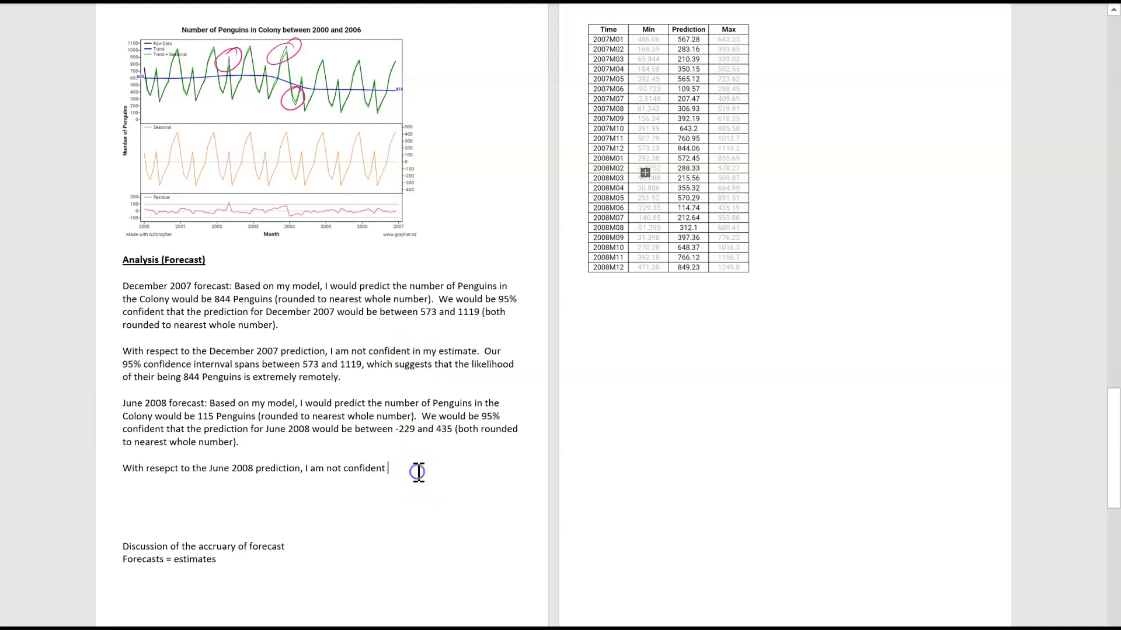
type(" in my esimate. ")
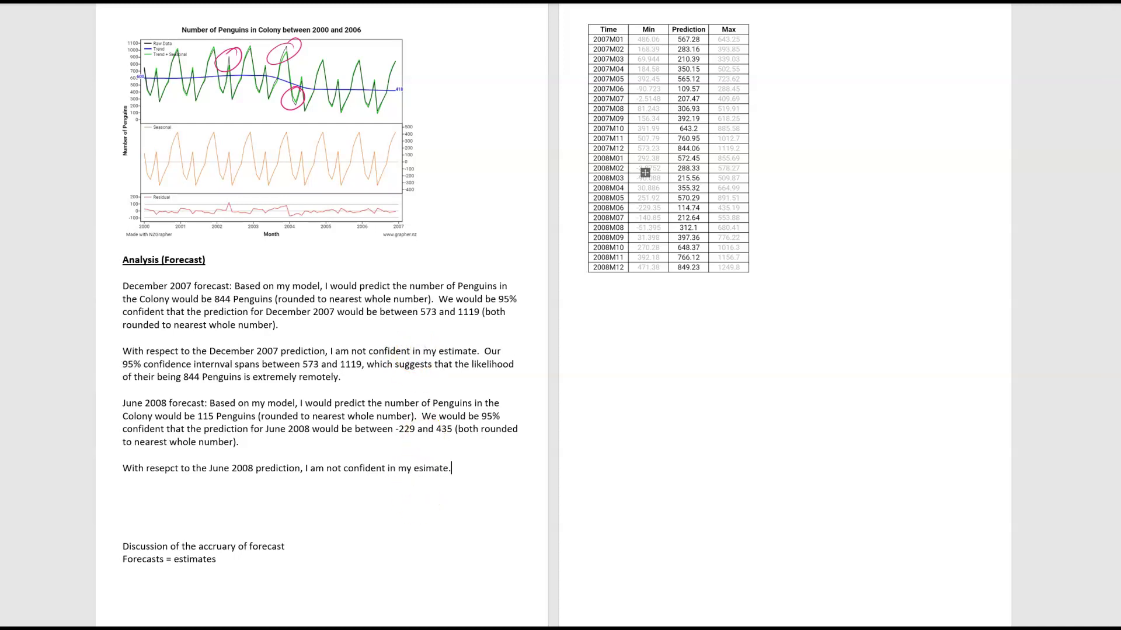
type(" Our 95")
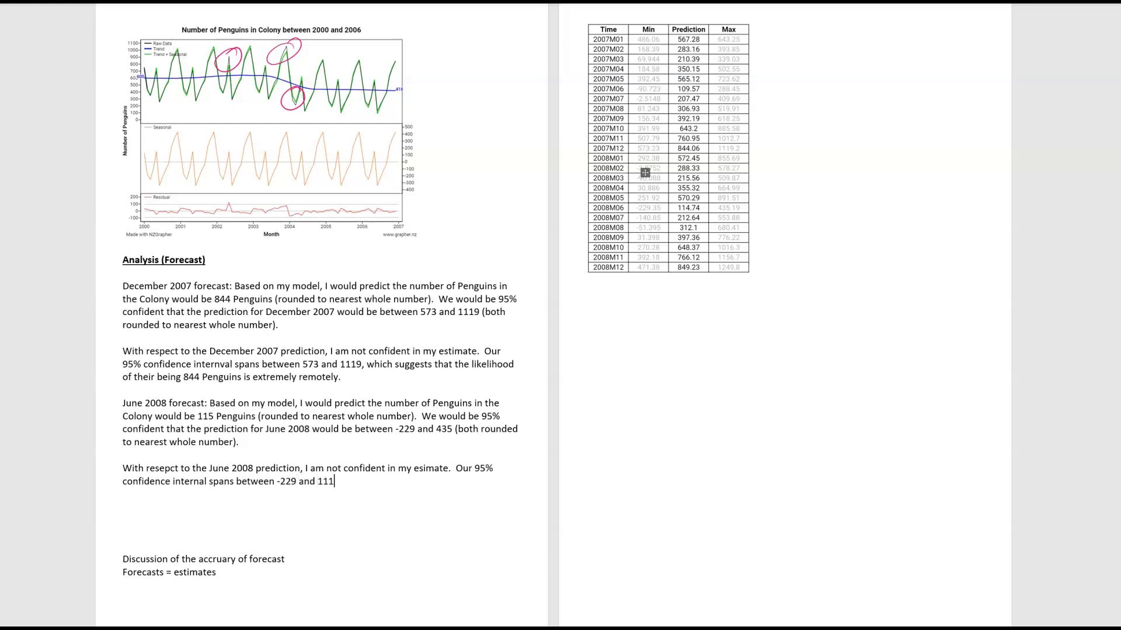
key("BackSpace")
key("BackSpace")
key("BackSpace")
type("435 Penguins")
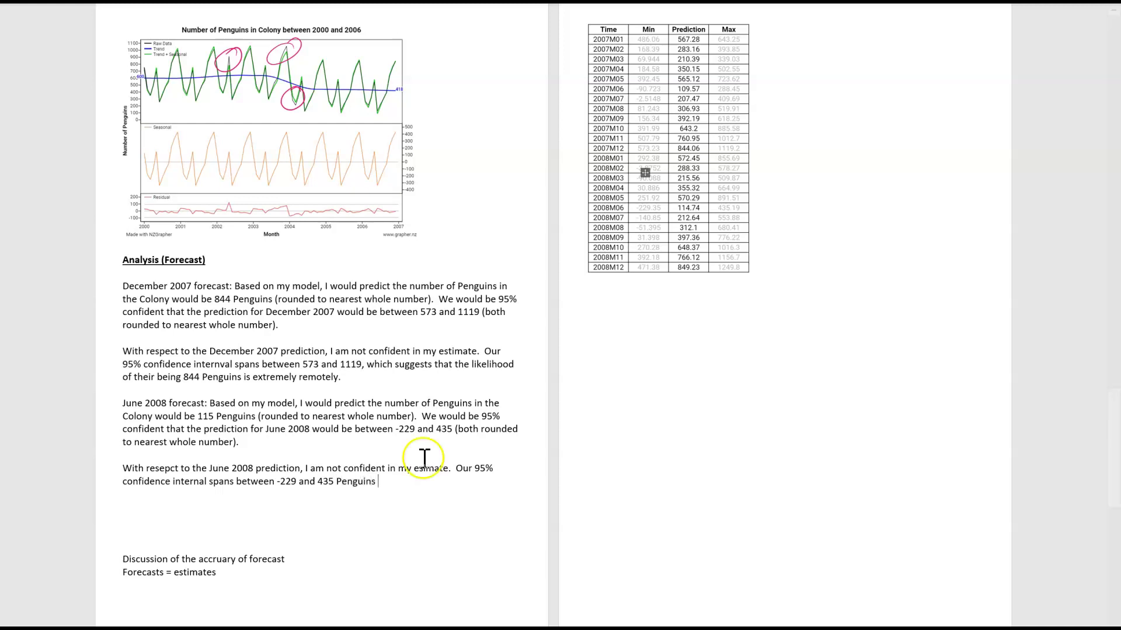
left_click(361, 369)
type("Penguins")
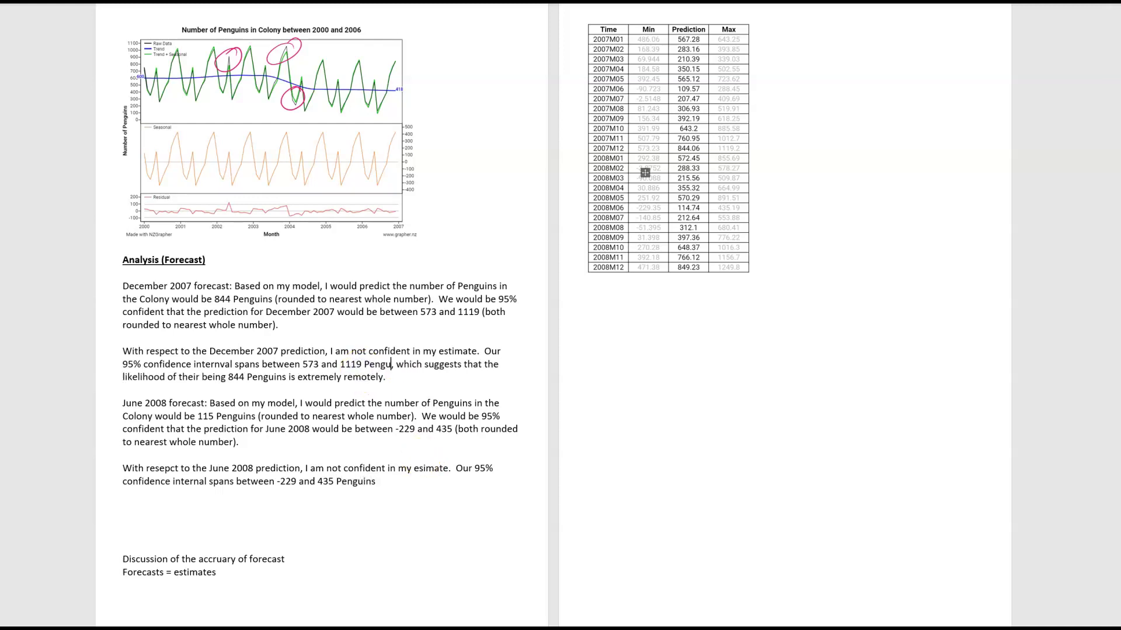
- Continue the June paragraph: the likelihood of 115 Penguins is extremely remote, and the interval also..
left_click(394, 483)
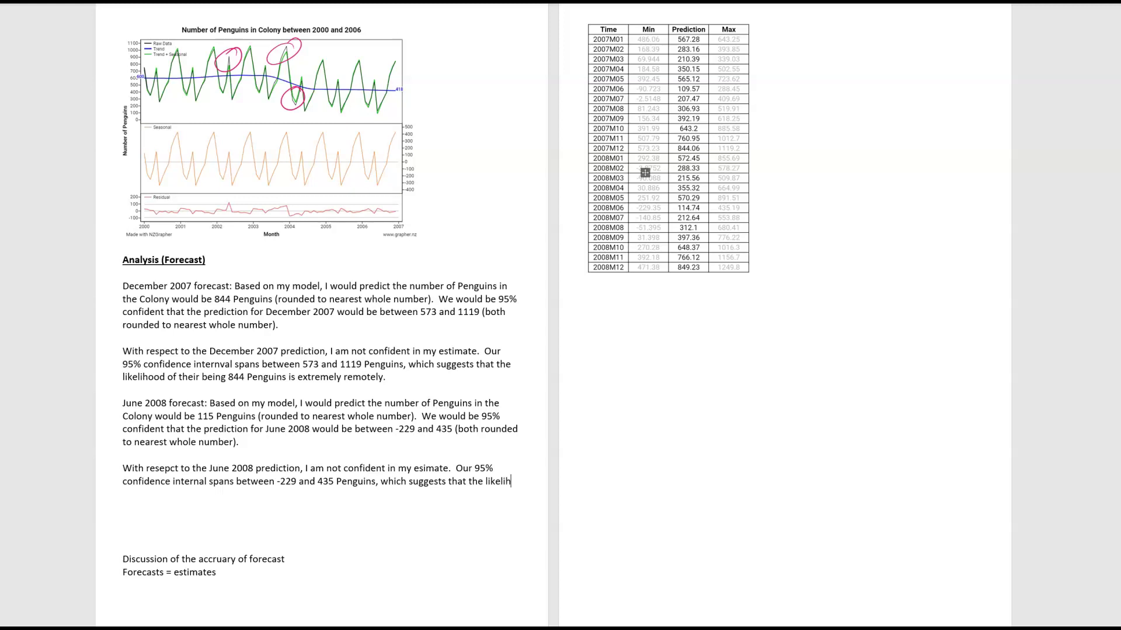
type("ood of their being")
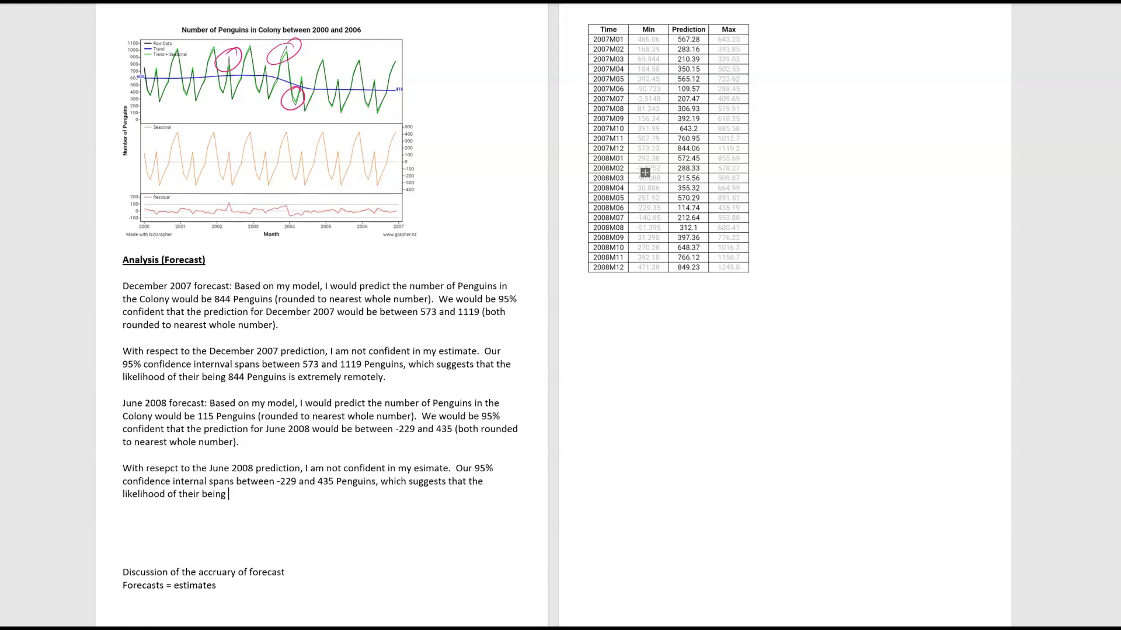
type("11")
type("remot")
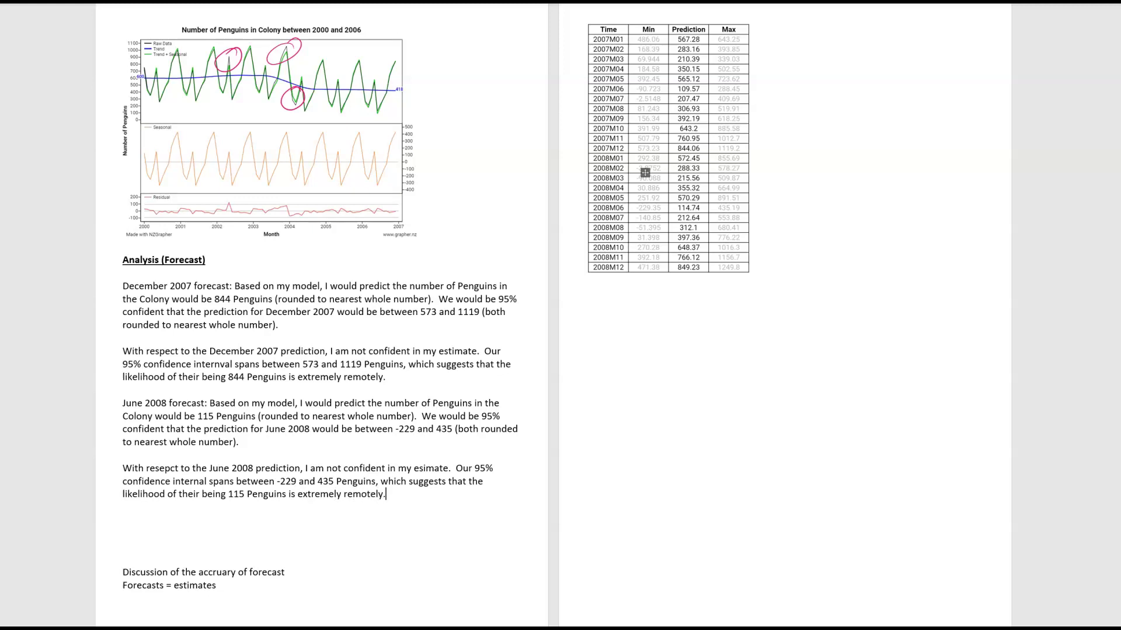
type("ely.  In addition to this, the")
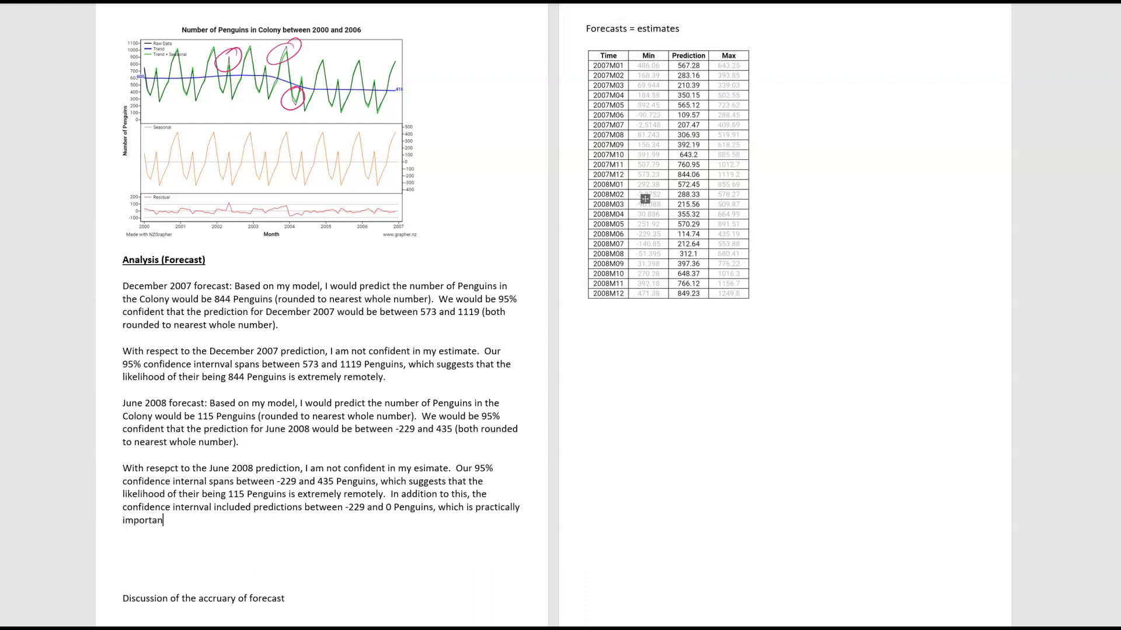
- Add that the interval includes -229 to 0 Penguins, practically impossible since you cannot have negative Penguins
type("sible because you cannot have part of a")
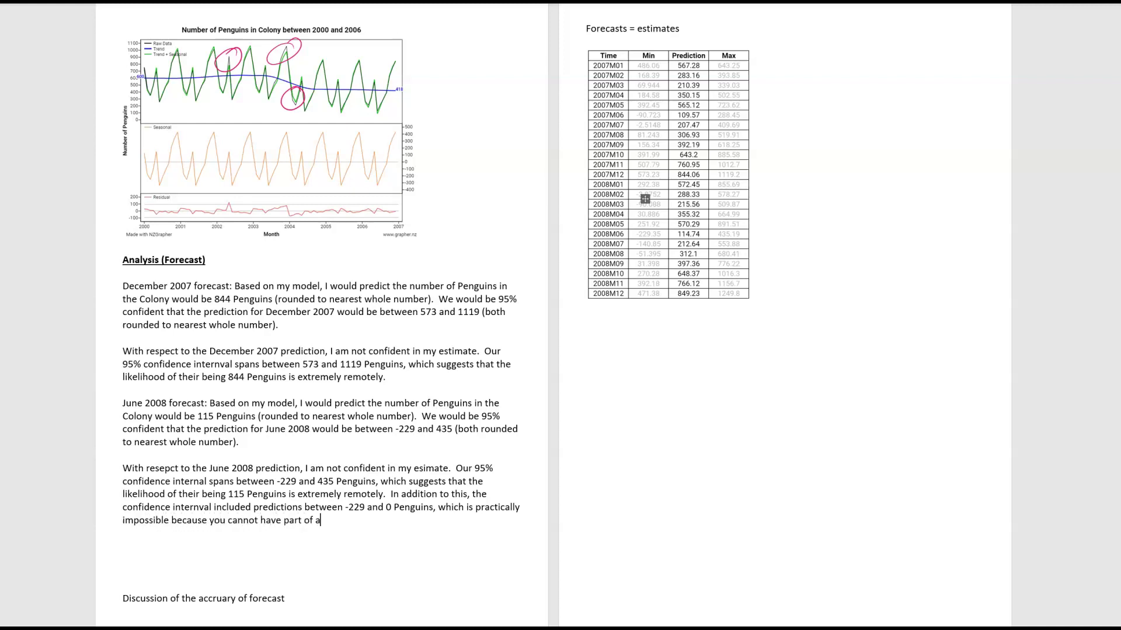
key("BackSpace")
key("BackSpace")
key("BackSpace")
key("BackSpace")
key("BackSpace")
key("BackSpace")
key("BackSpace")
key("BackSpace")
type("negative pe")
key("BackSpace")
key("BackSpace")
type("Penguins.")
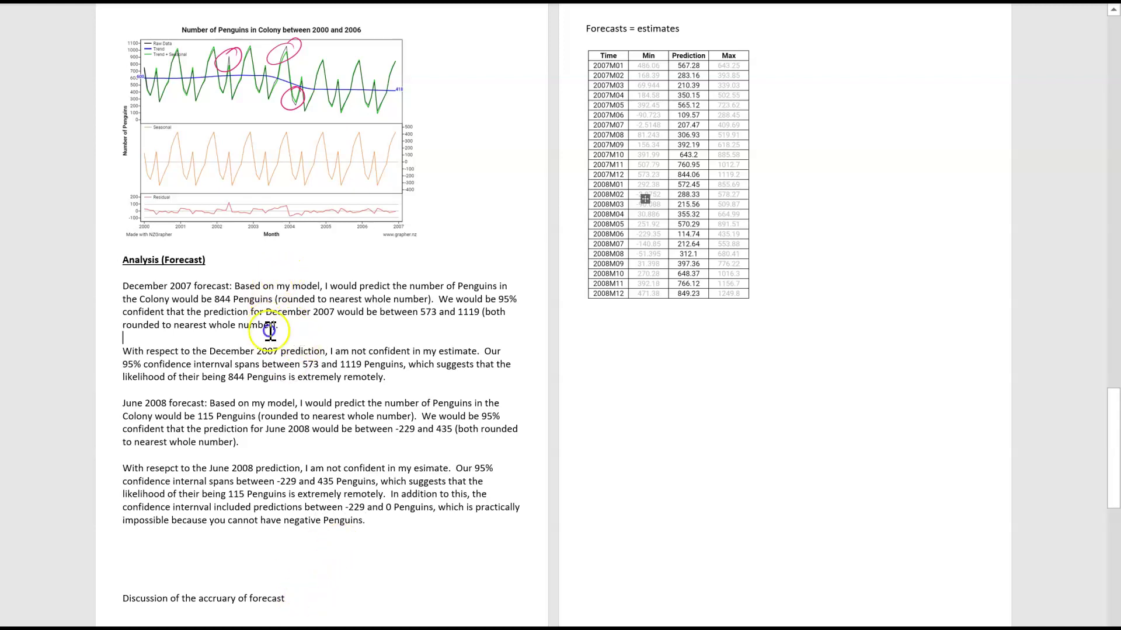
- Review the December 2007 and June 2008 forecast and confidence paragraphs by highlighting each in turn
left_click_drag(281, 327, 106, 284)
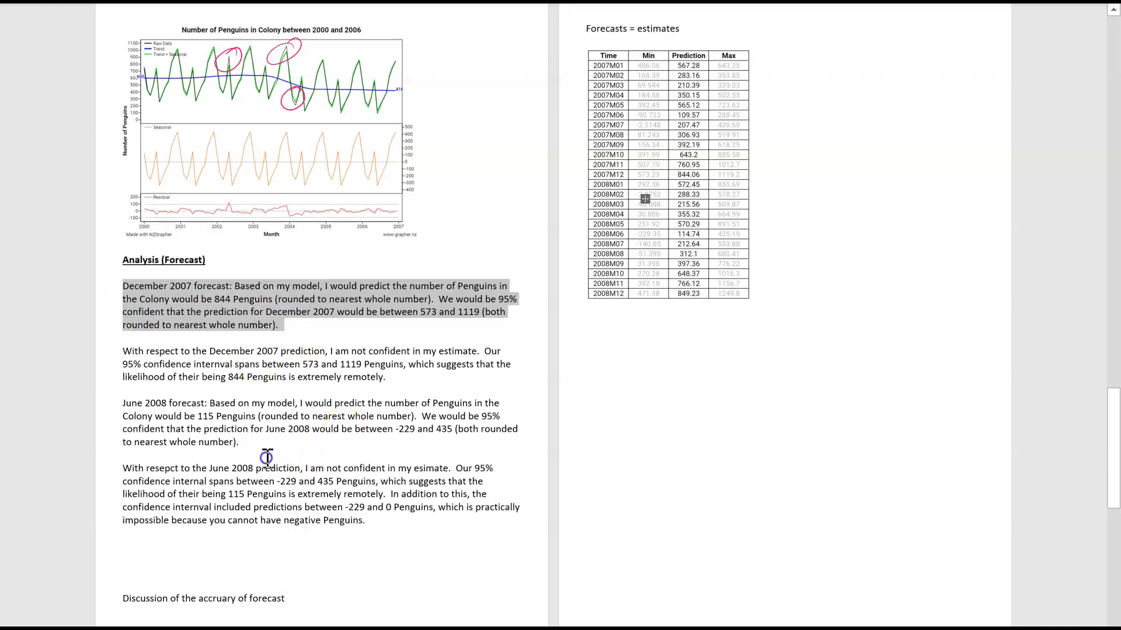
left_click_drag(280, 443, 98, 401)
left_click(402, 452)
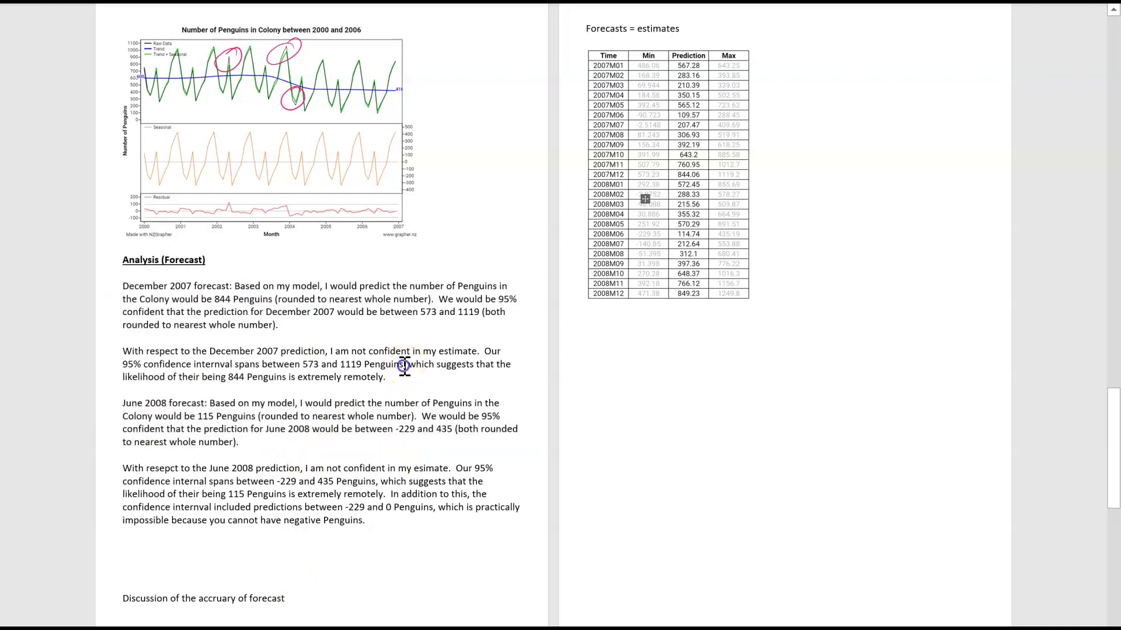
left_click_drag(403, 364, 315, 365)
left_click_drag(388, 379, 115, 350)
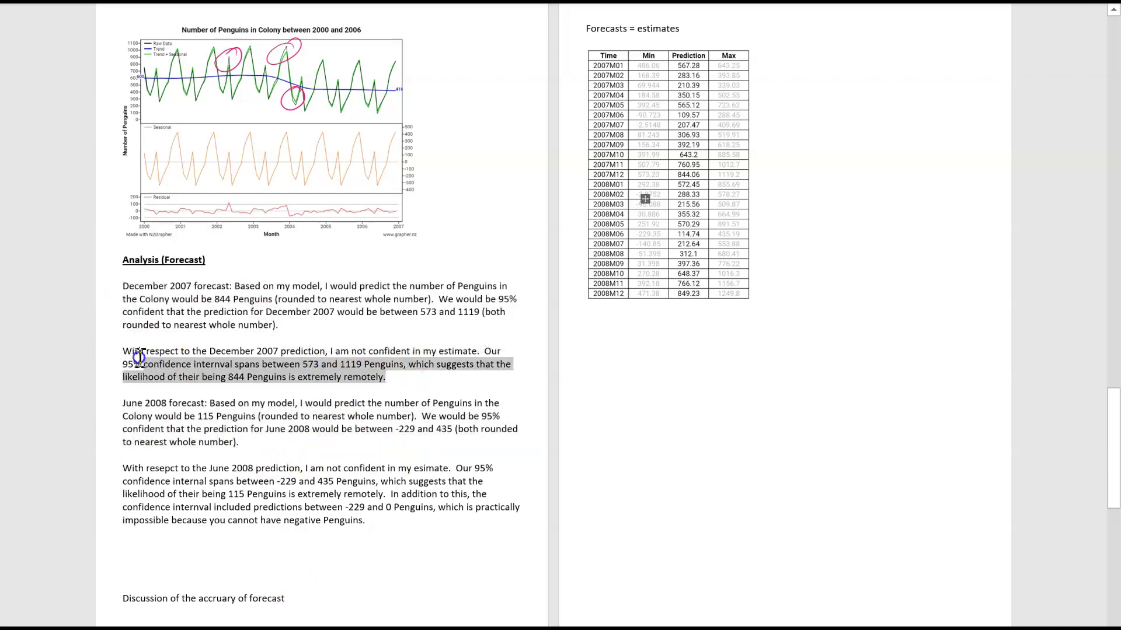
left_click(286, 419)
left_click_drag(373, 521, 113, 466)
left_click(289, 528)
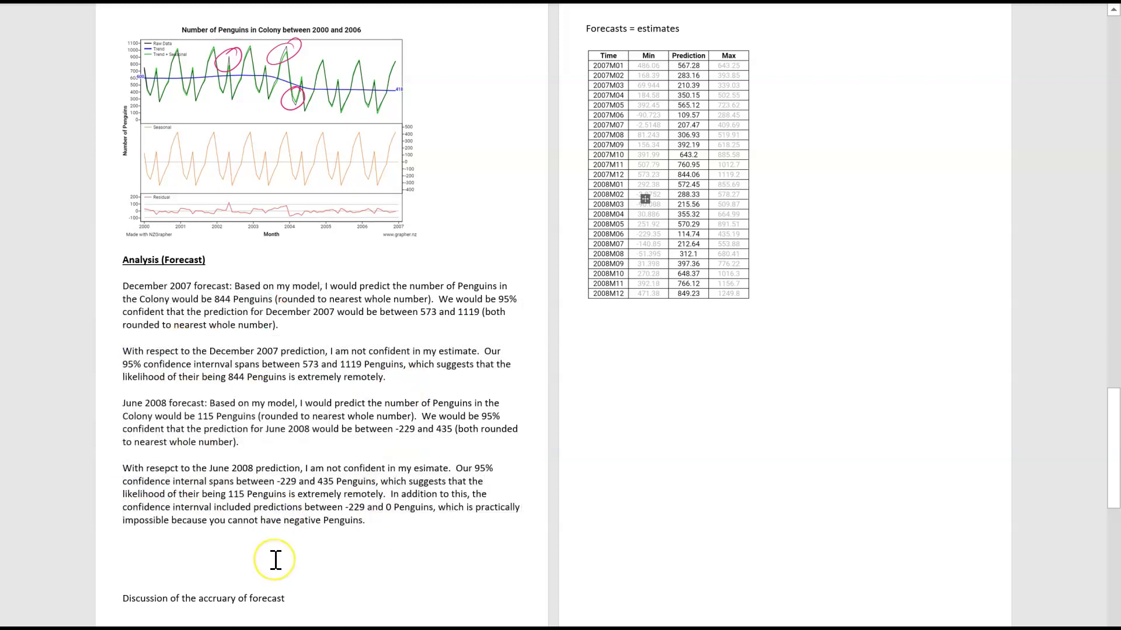
- Add an empty paragraph after 'negative Penguins.', pushing the Discussion line onto the next page
scroll(276, 560, "down", 2)
scroll(276, 560, "down", 1)
left_click_drag(303, 518, 109, 517)
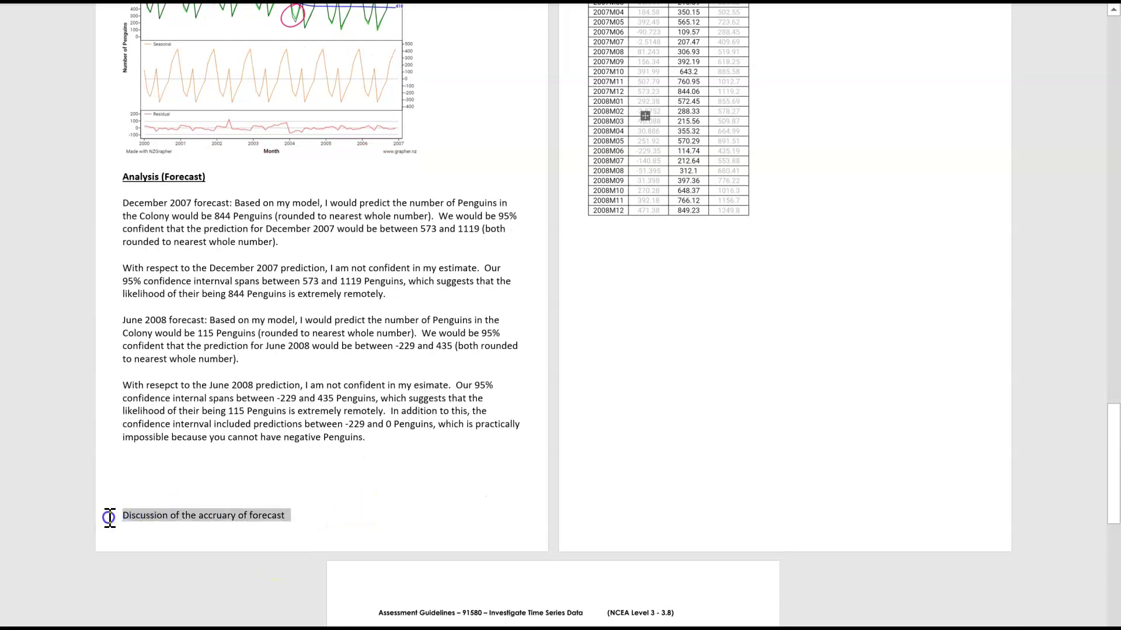
left_click(396, 439)
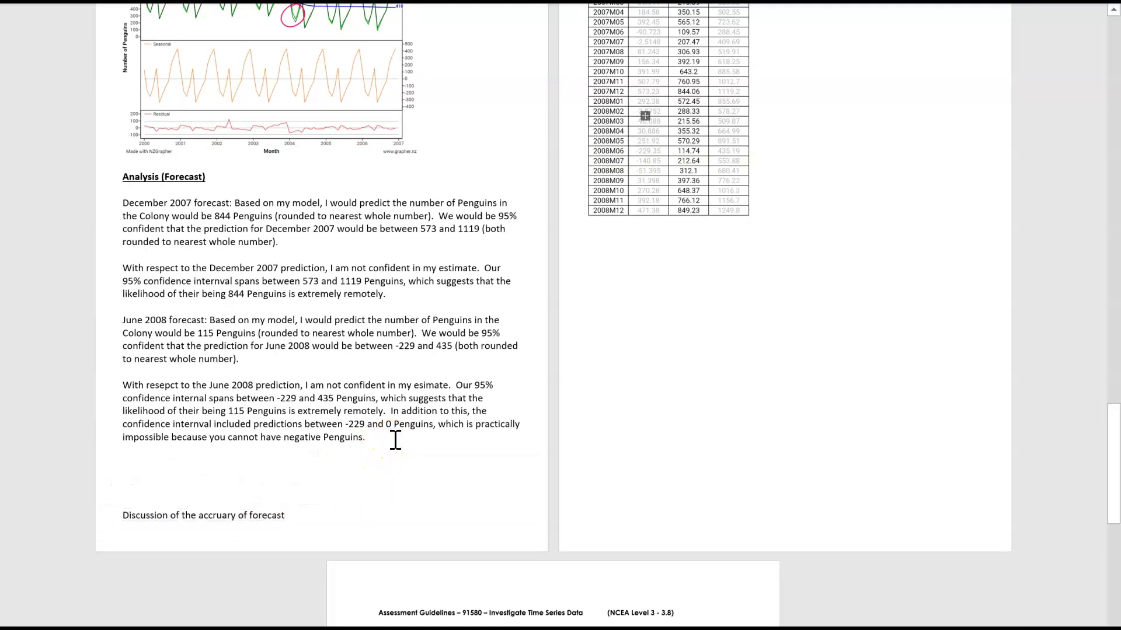
left_click(285, 518)
left_click(383, 438)
key("Return")
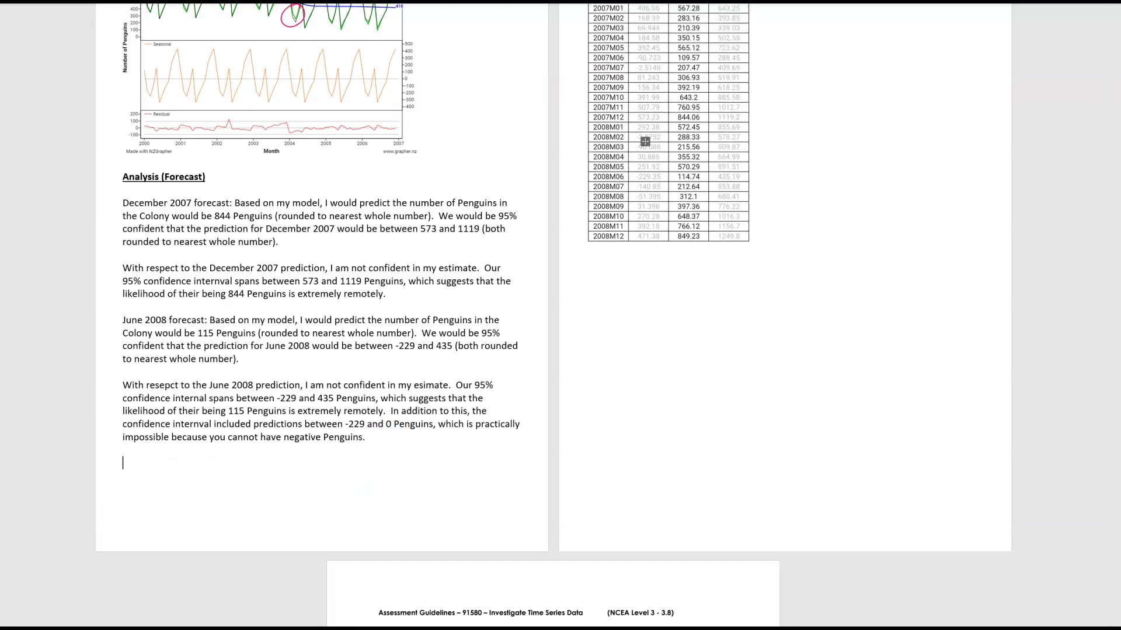
- Scroll past Graph 2 and Table 1 down to the Analysis (Forecast) paragraphs
scroll(645, 142, "up", 8)
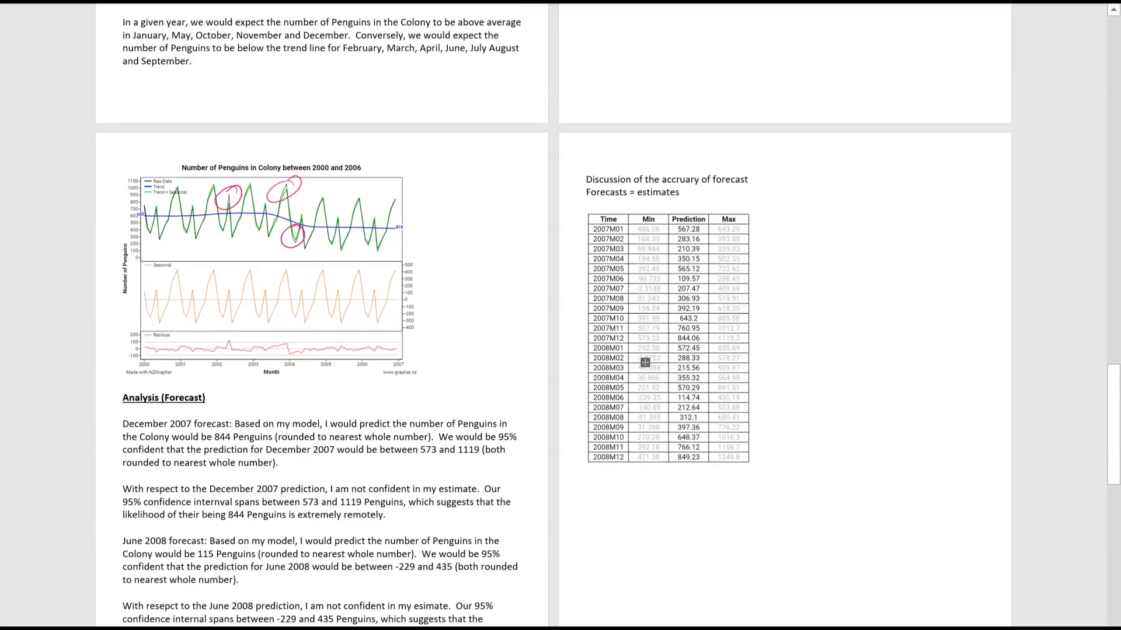
scroll(644, 316, "up", 4)
scroll(645, 317, "down", 9)
scroll(645, 317, "up", 4)
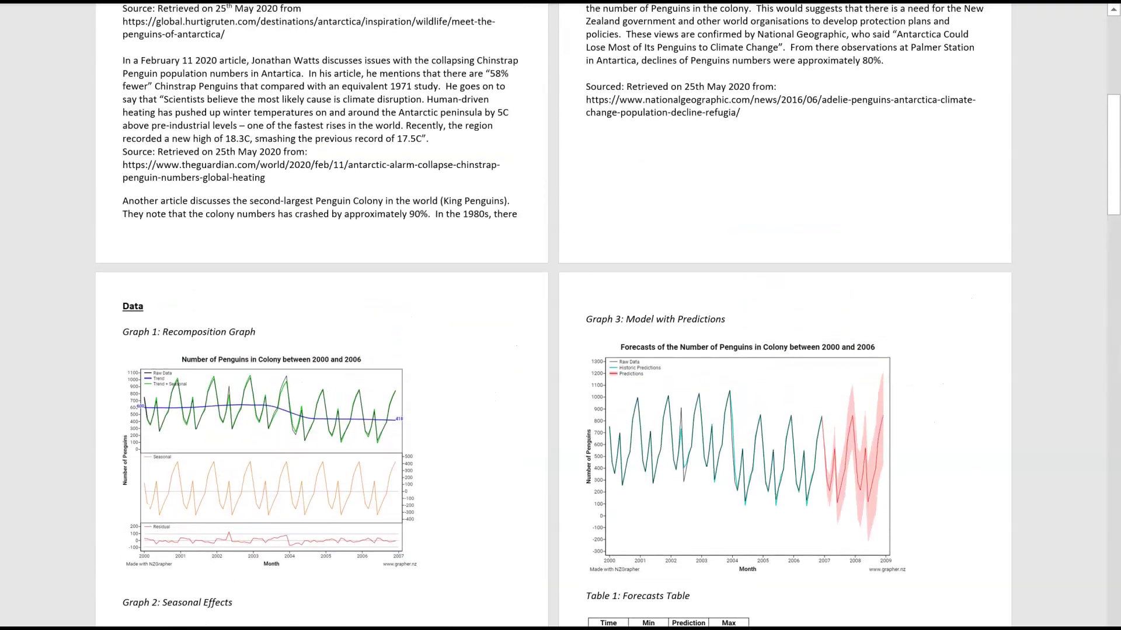
scroll(644, 591, "down", 4)
scroll(645, 591, "down", 3)
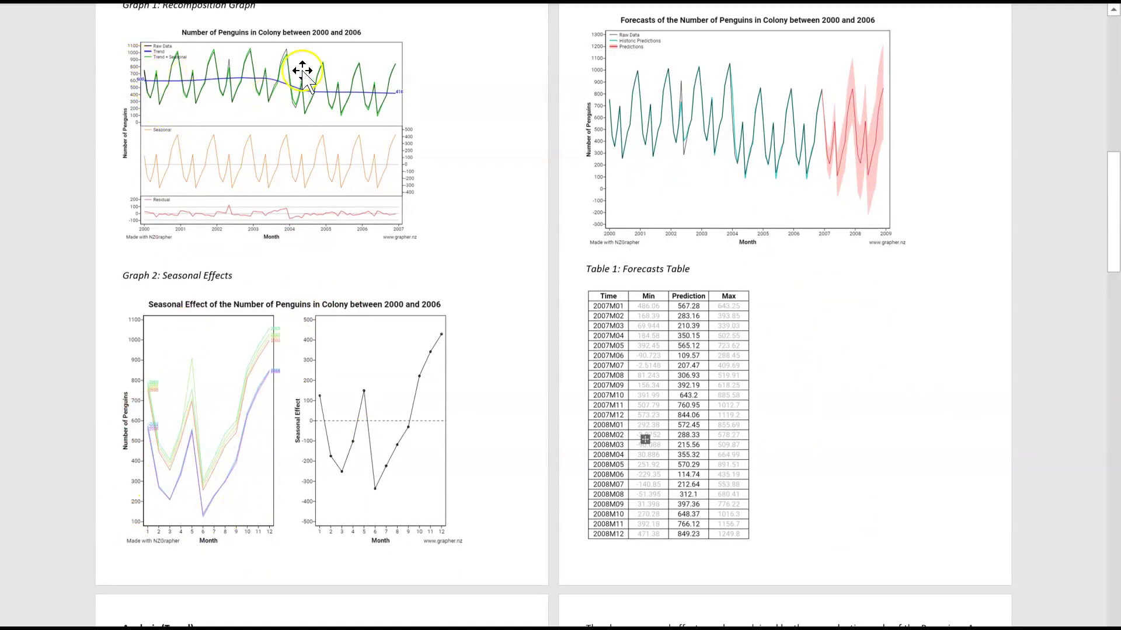
left_click_drag(1114, 175, 1108, 438)
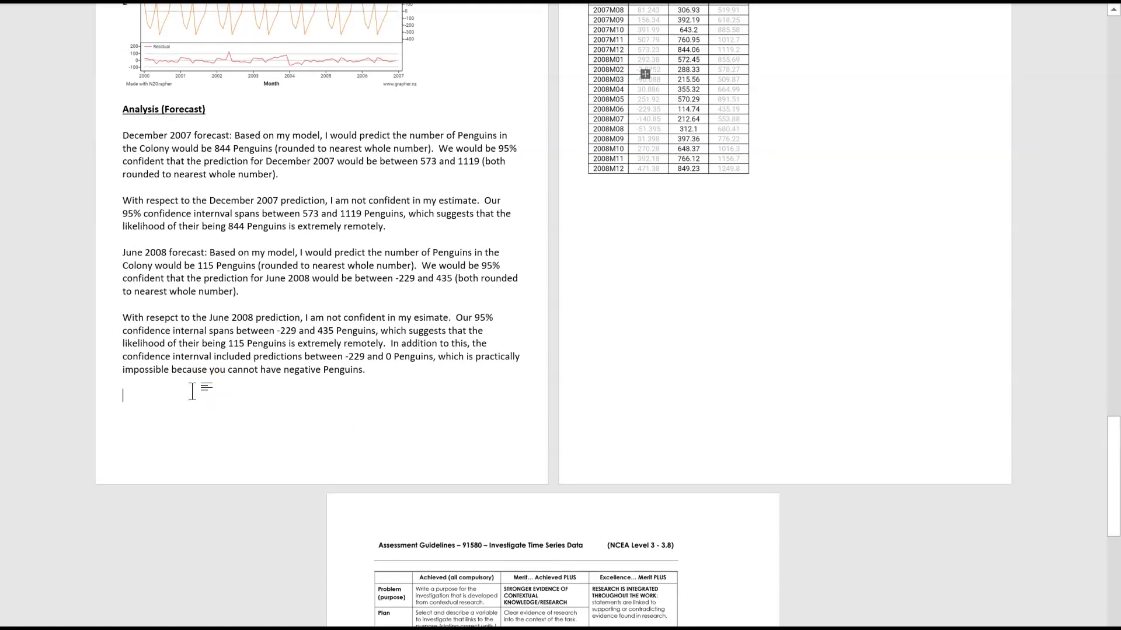
- Start drafting the paragraph as 'Despite the extremely consistent season…'
type("Despite")
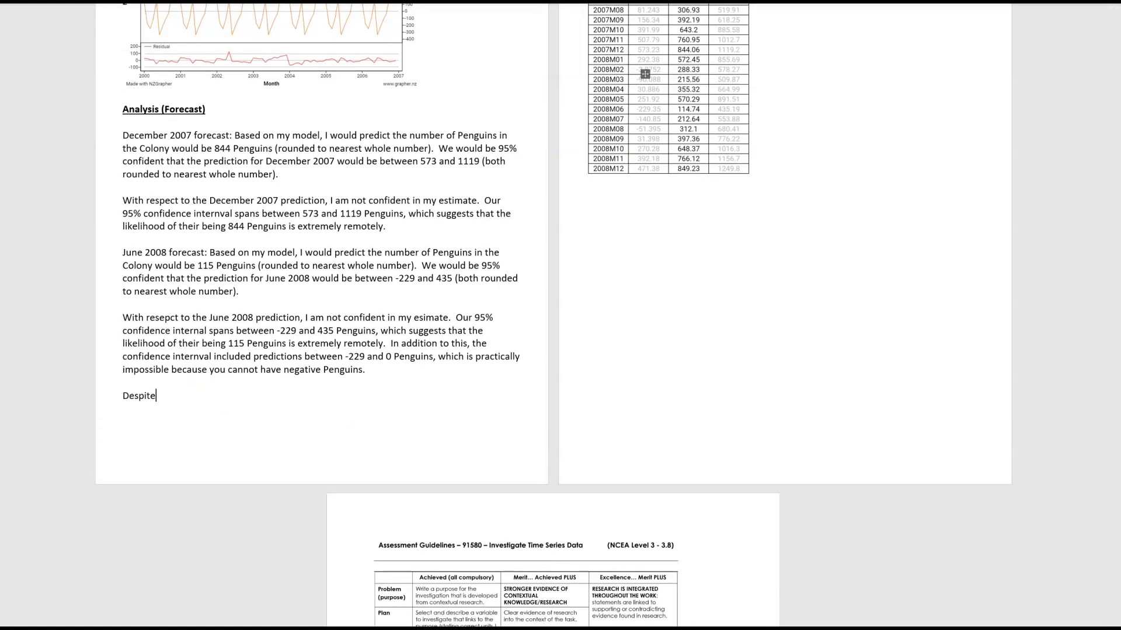
type(" the ver")
key("BackSpace")
key("BackSpace")
type("xtremely conf")
type("istent se")
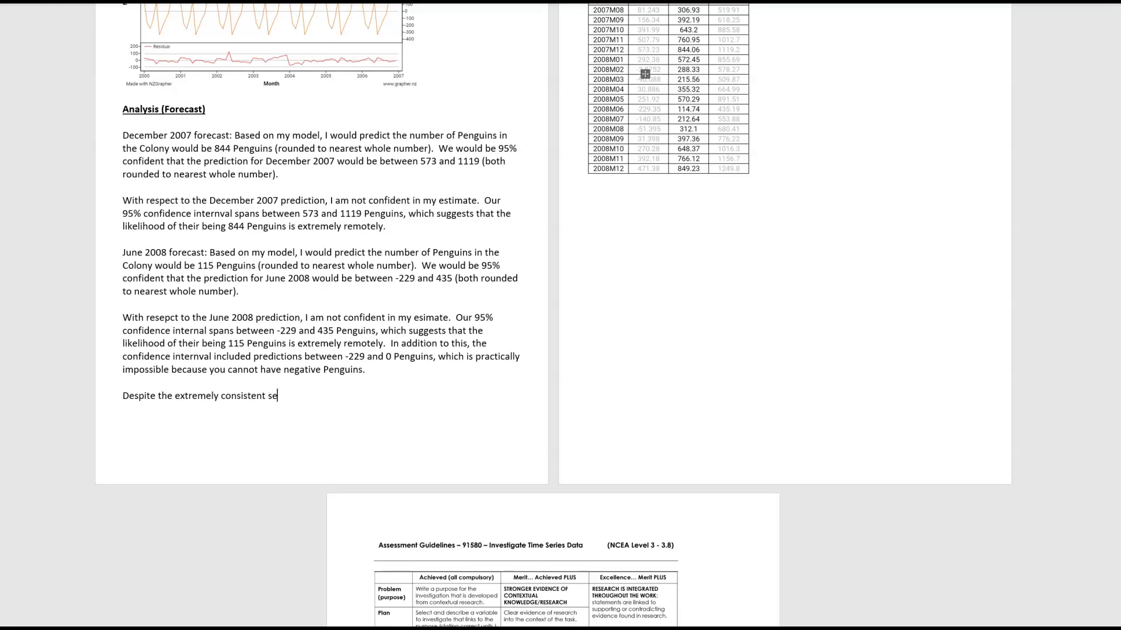
type("asonal")
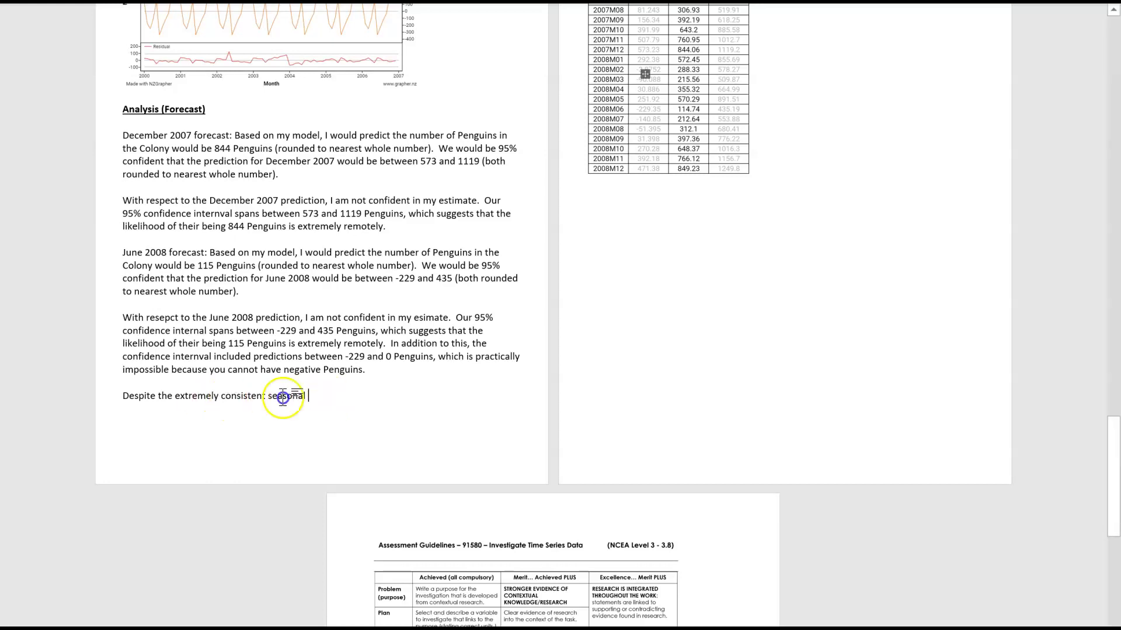
- Rewrite it: the model's long-term trend and seasonal effect are consistent but cannot overcome the wide confidence intervals
left_click_drag(286, 397, 118, 395)
type("our model cor")
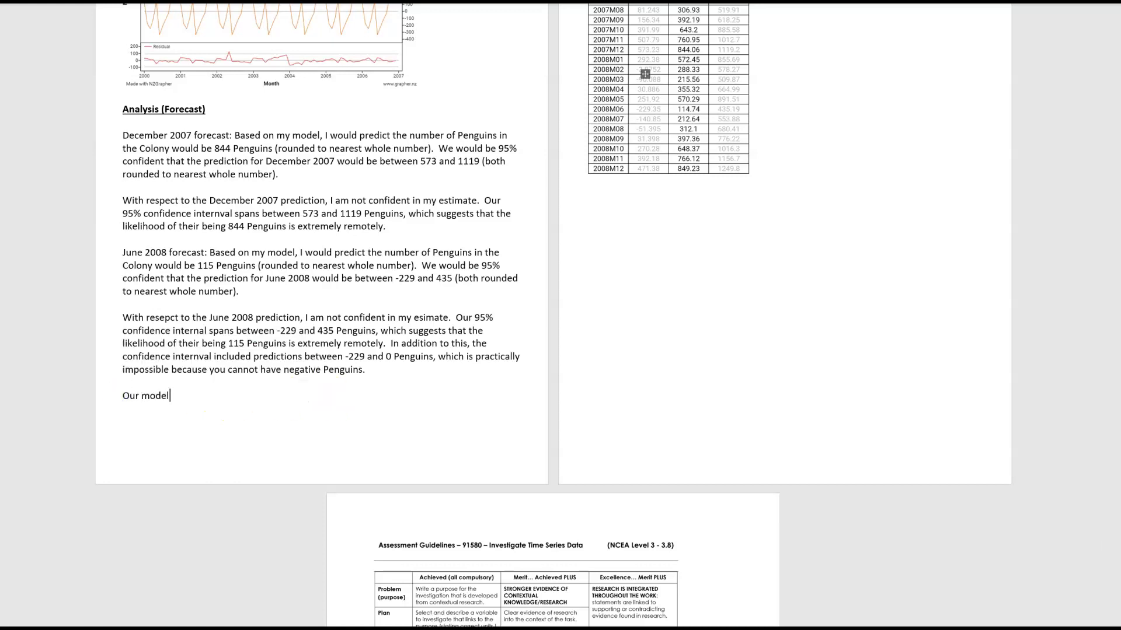
type("prises of two elements: the long-ter")
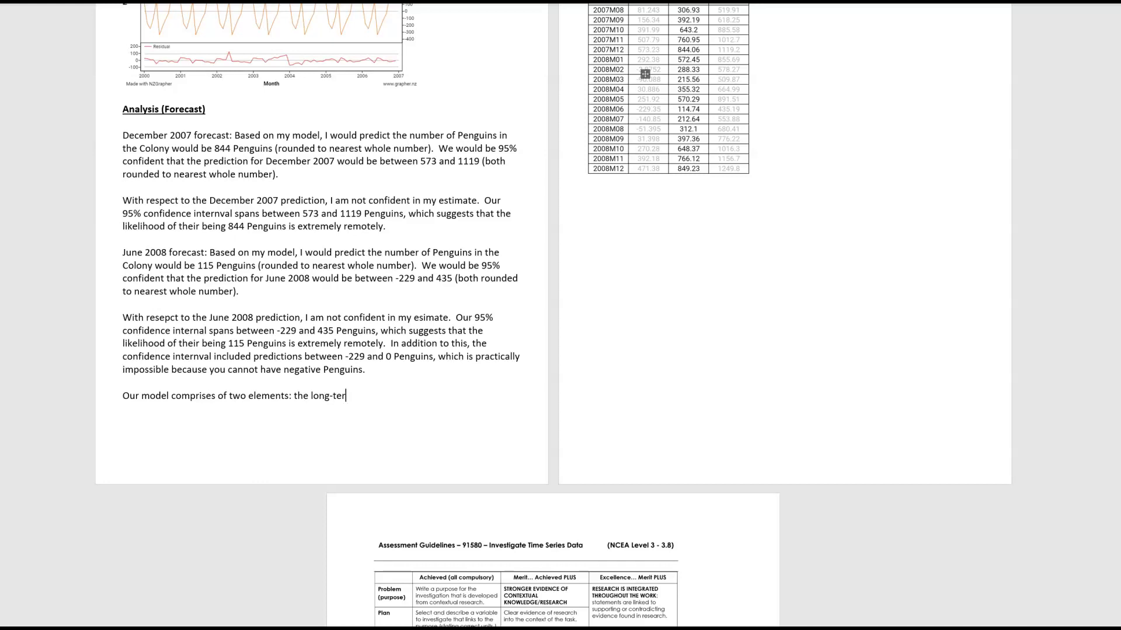
type("m long ter")
key("BackSpace")
key("BackSpace")
key("BackSpace")
key("BackSpace")
type("-term trend and the seasonal effect. ")
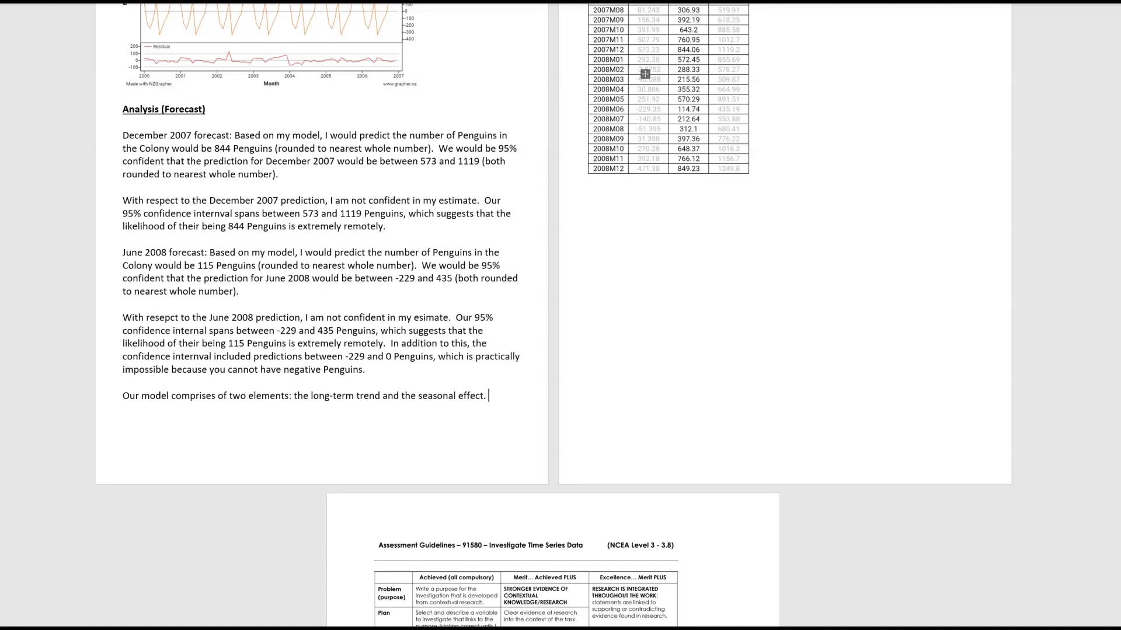
type(" In our mode")
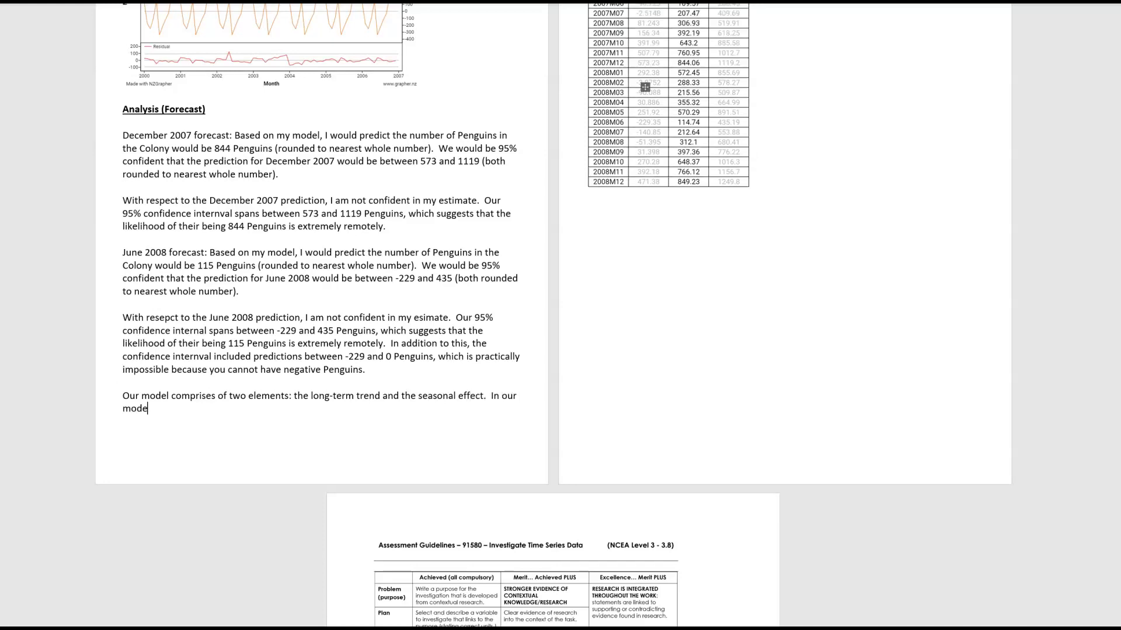
type("l, these are both very consistent,")
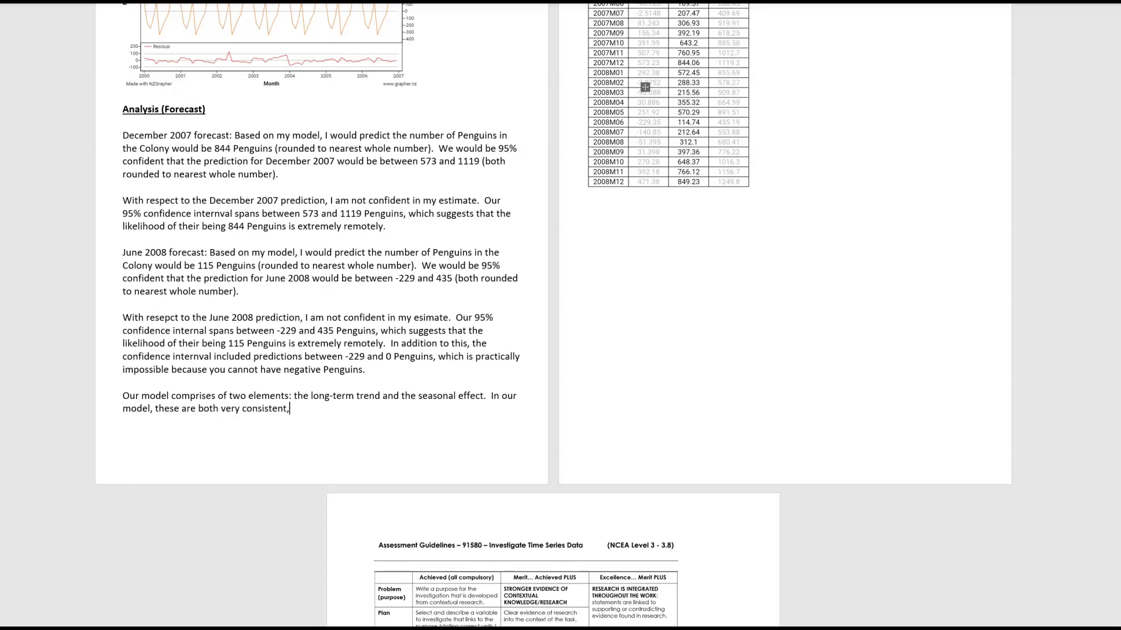
type(" which should give us confidence.")
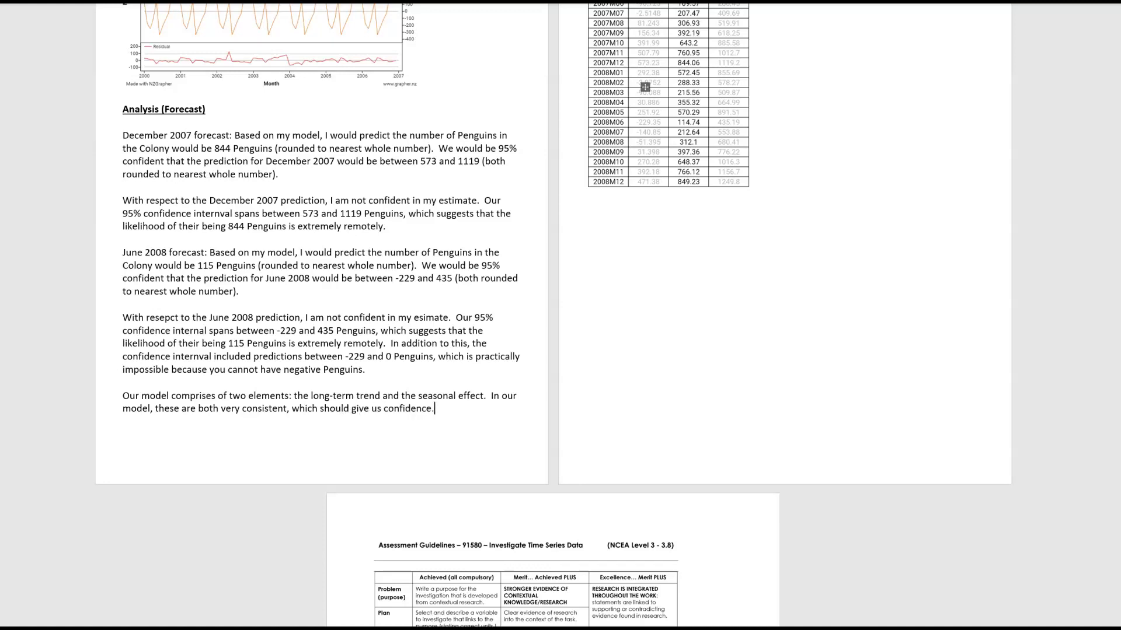
type("  Howveer, this is not s")
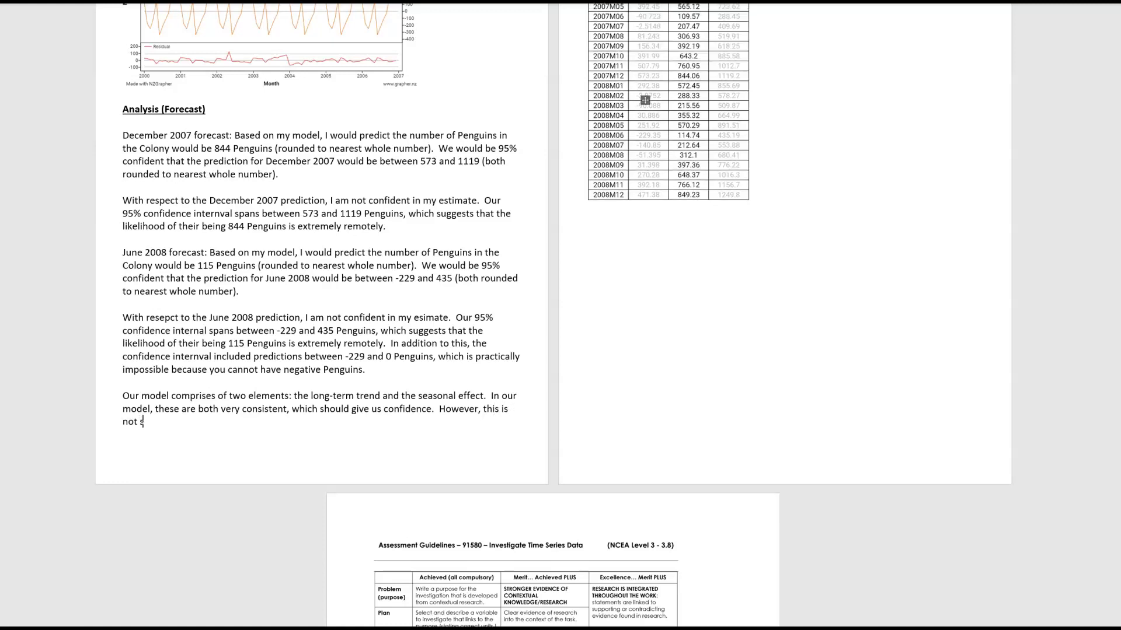
type("ufficient to out")
key("BackSpace")
key("BackSpace")
type("vercome issues with the ")
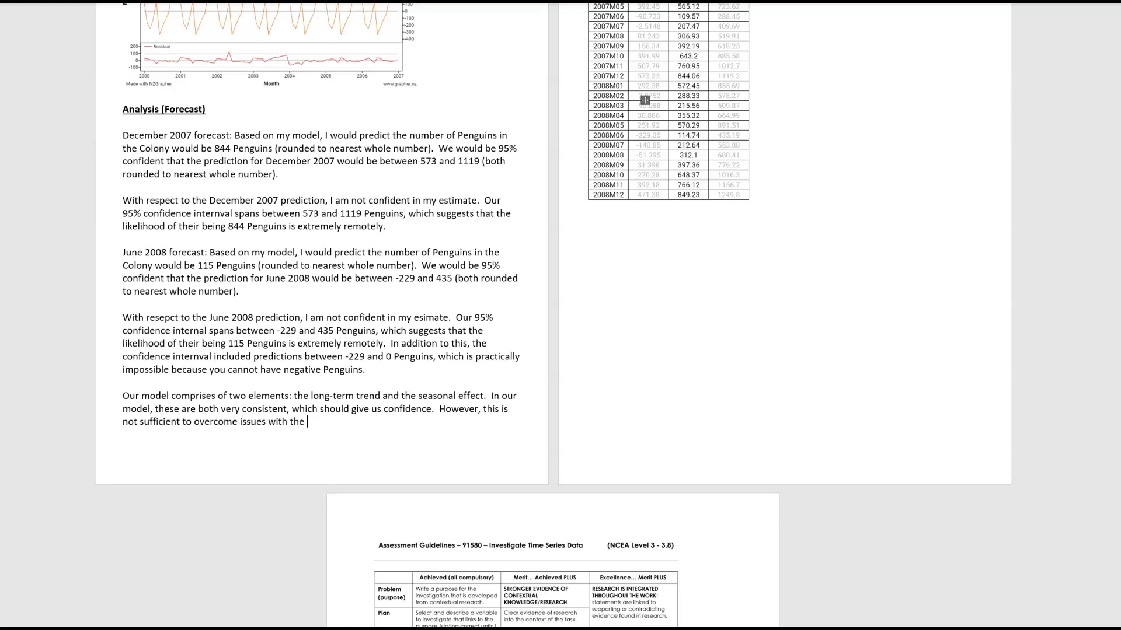
type("width of our confidence intervals (as")
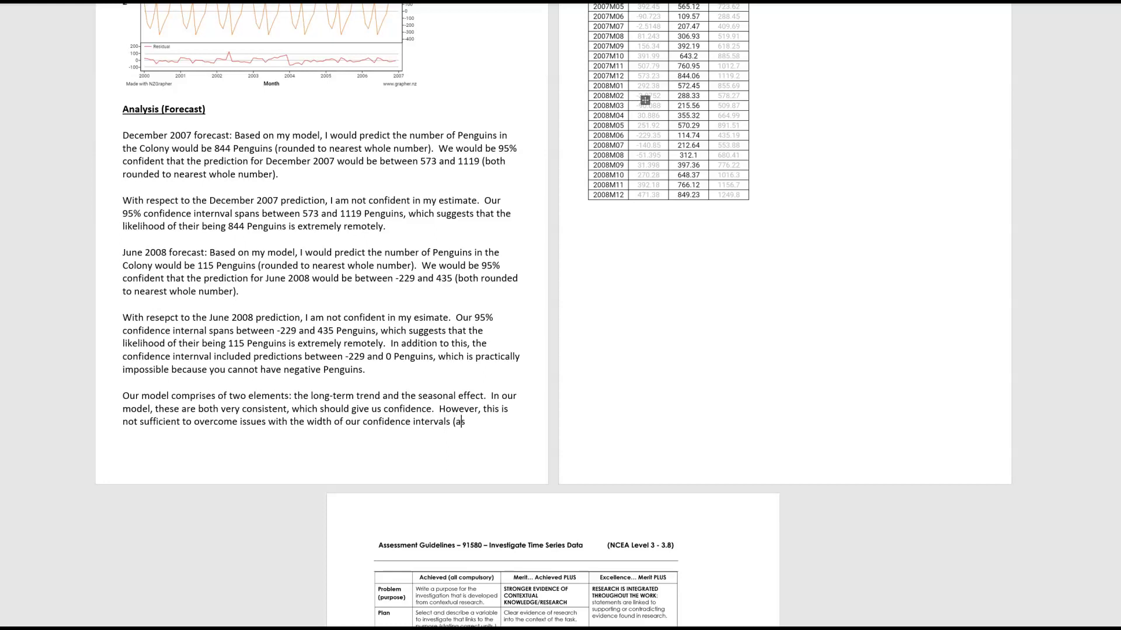
type(" discussed above).")
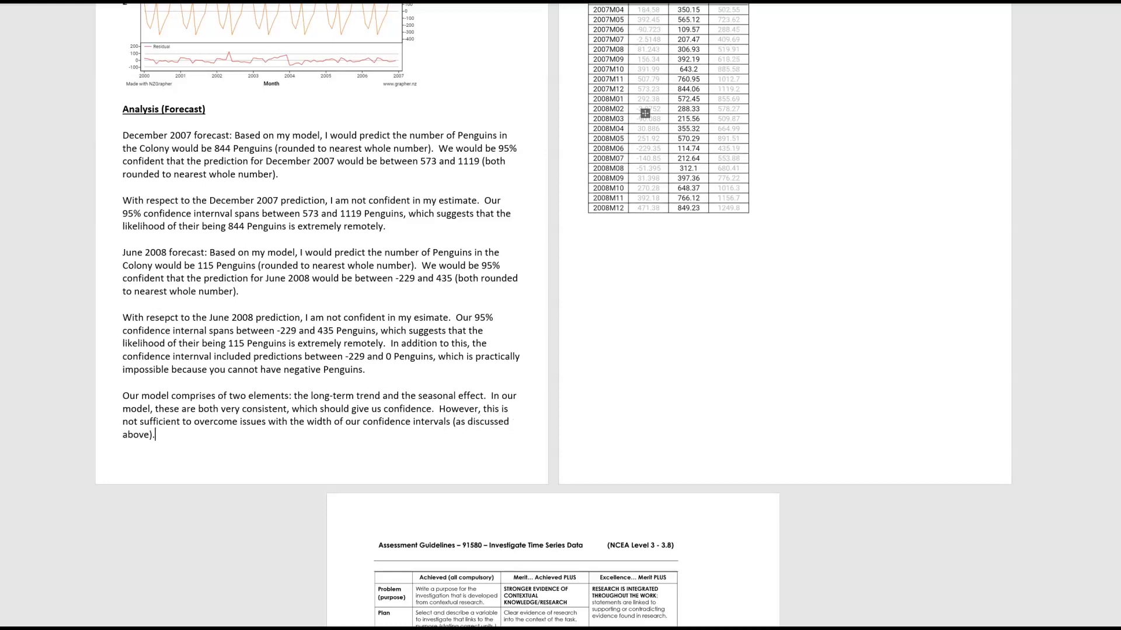
left_click_drag(1116, 443, 1116, 432)
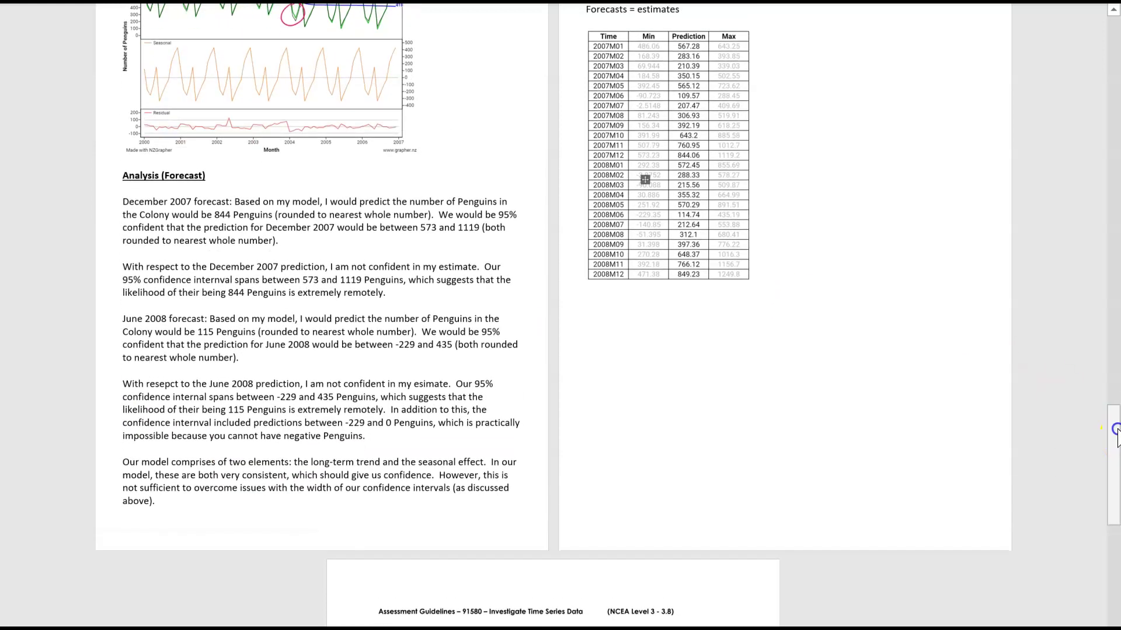
double_click(102, 204)
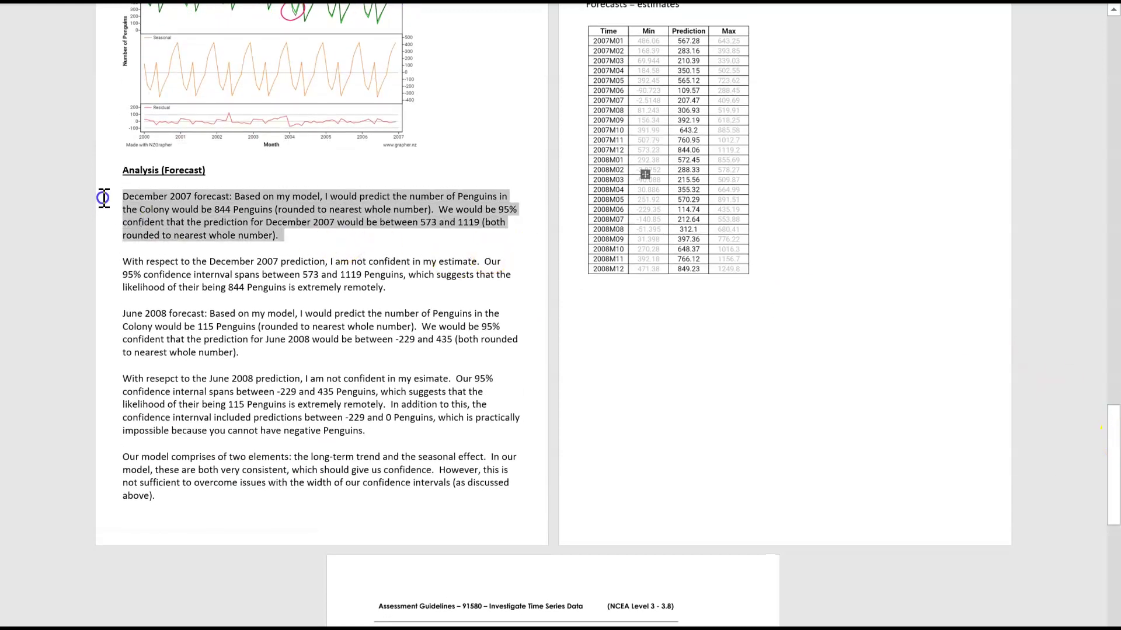
left_click(273, 290)
triple_click(124, 262)
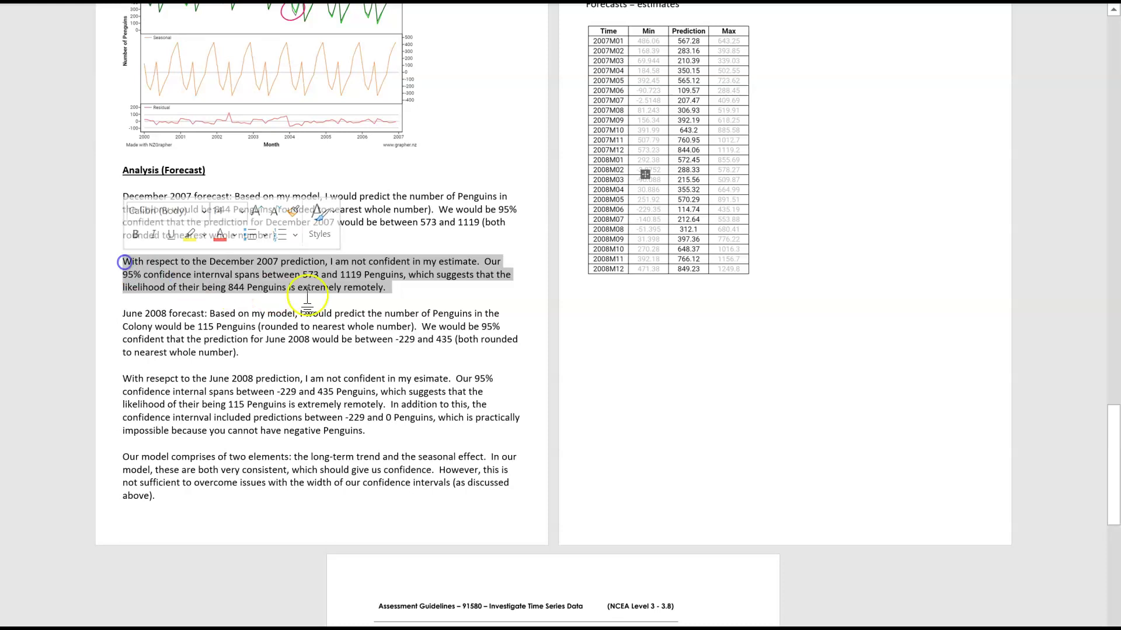
left_click(362, 289)
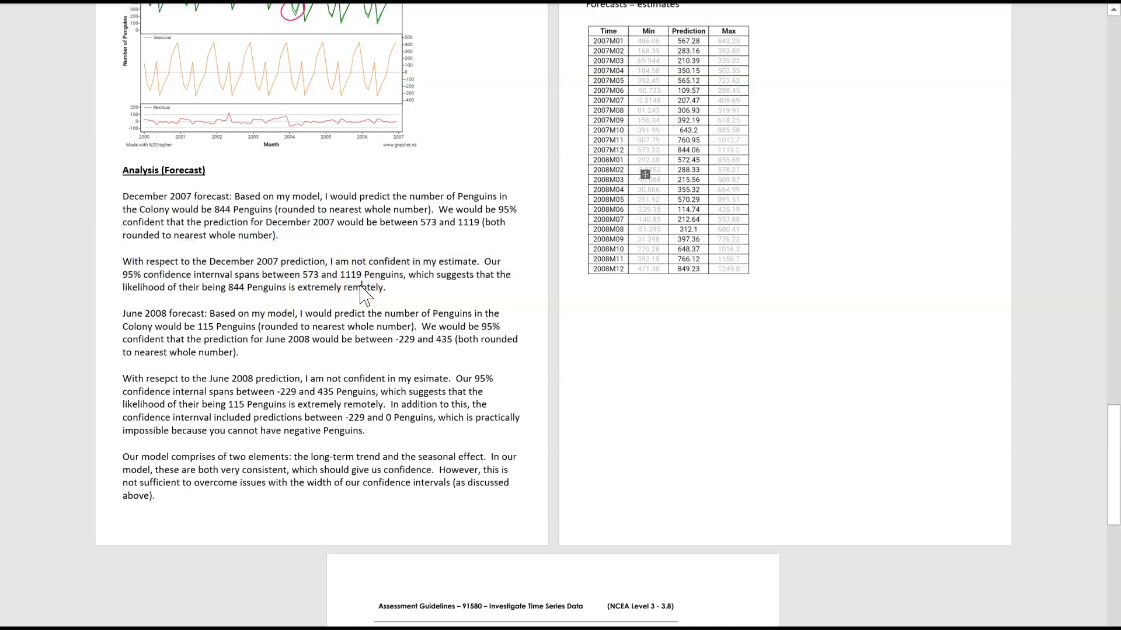
left_click(404, 288)
triple_click(257, 345)
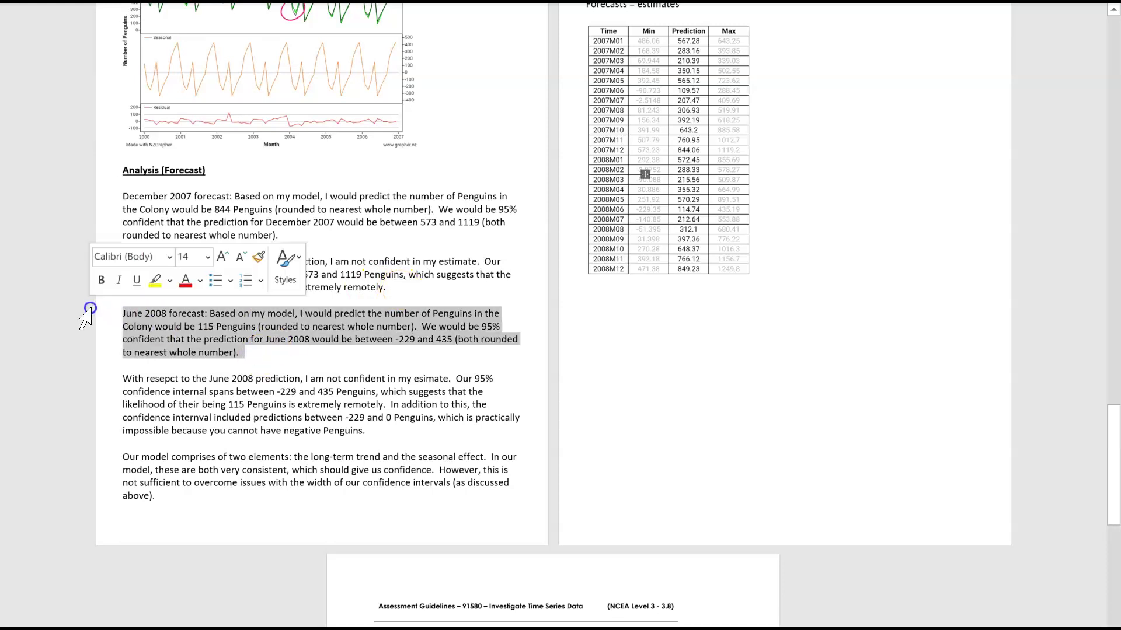
left_click(343, 408)
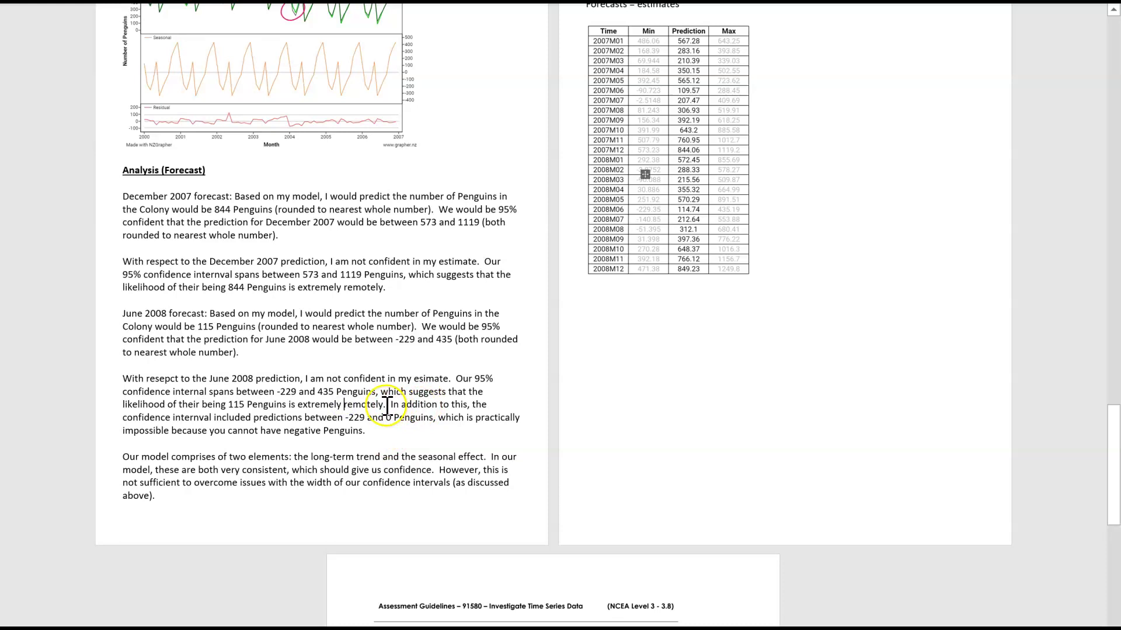
left_click_drag(384, 405, 329, 405)
left_click_drag(181, 388, 123, 378)
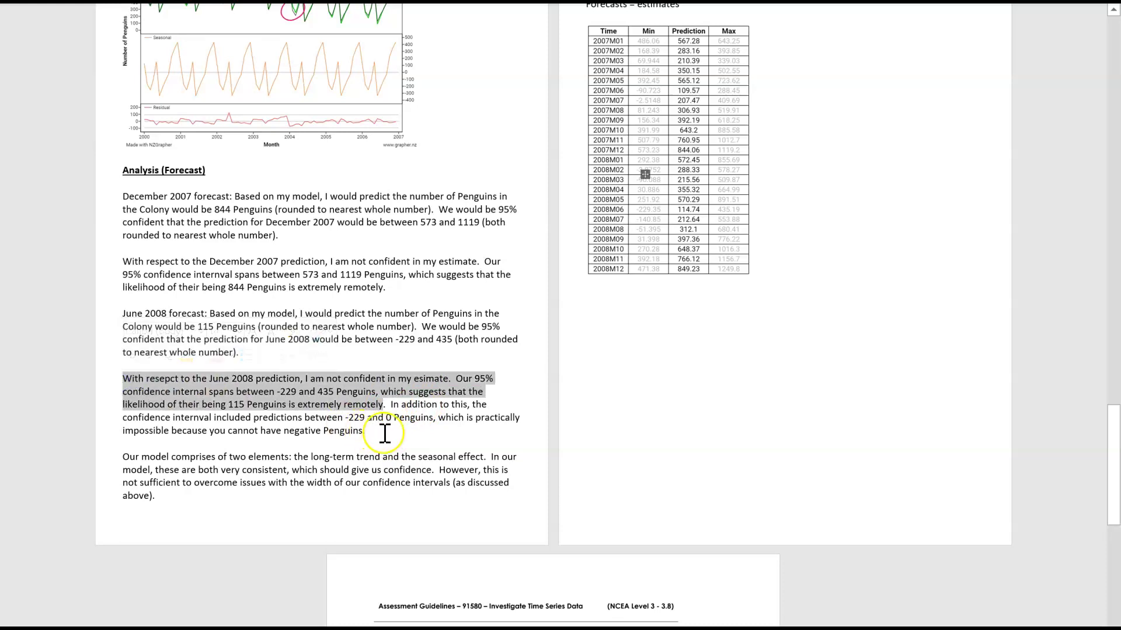
left_click_drag(384, 433, 390, 405)
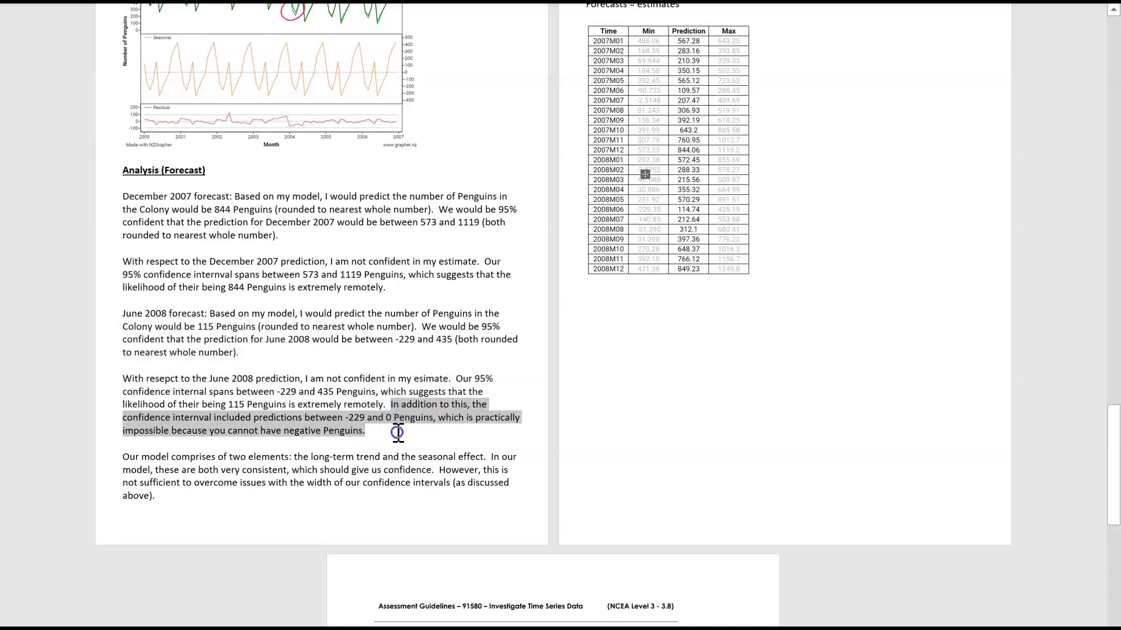
left_click(398, 433)
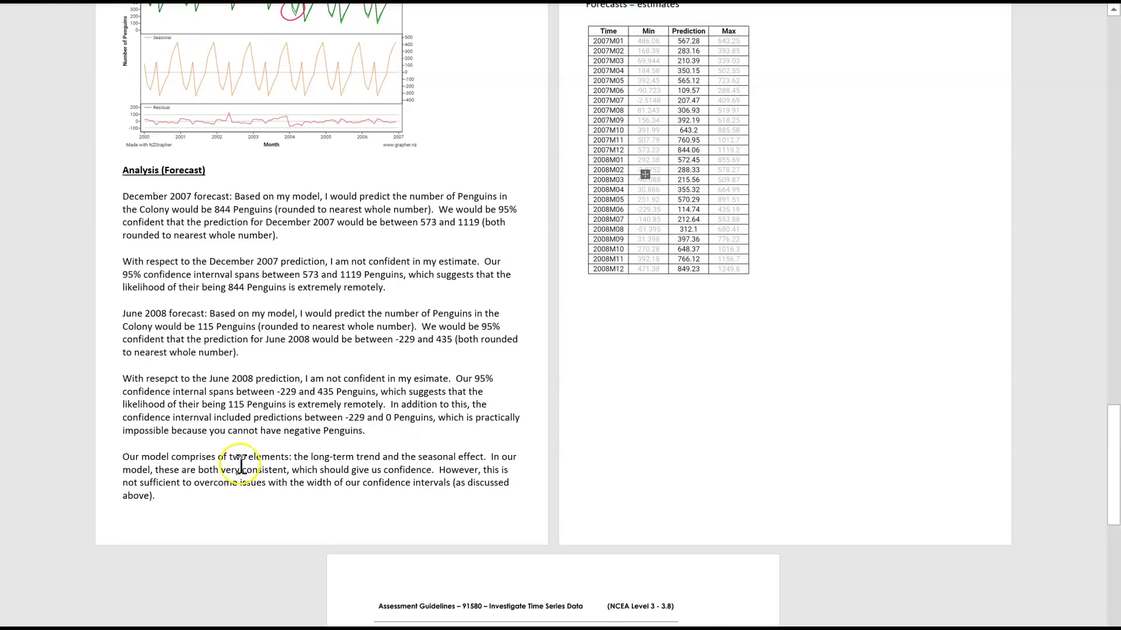
left_click_drag(177, 494, 120, 457)
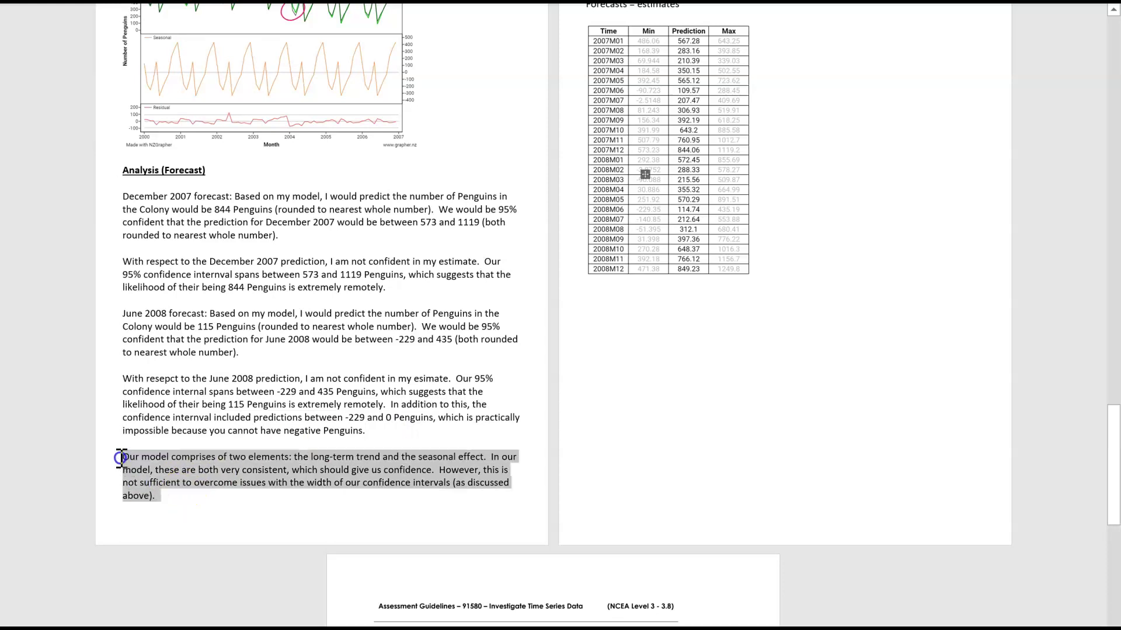
left_click(260, 487)
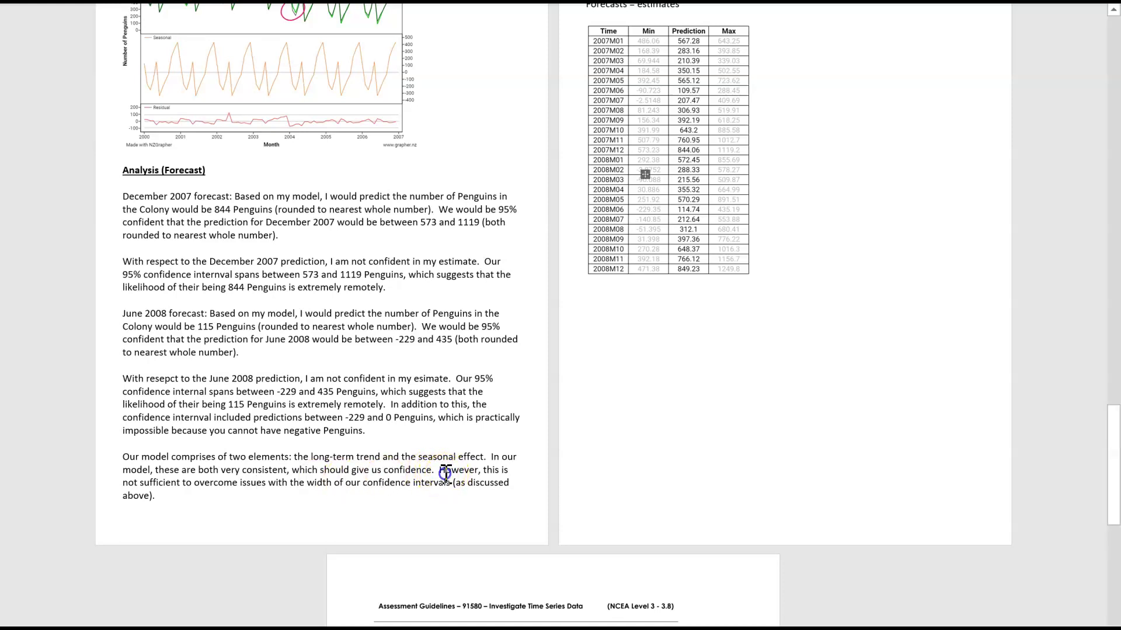
left_click_drag(445, 470, 458, 496)
right_click(461, 502)
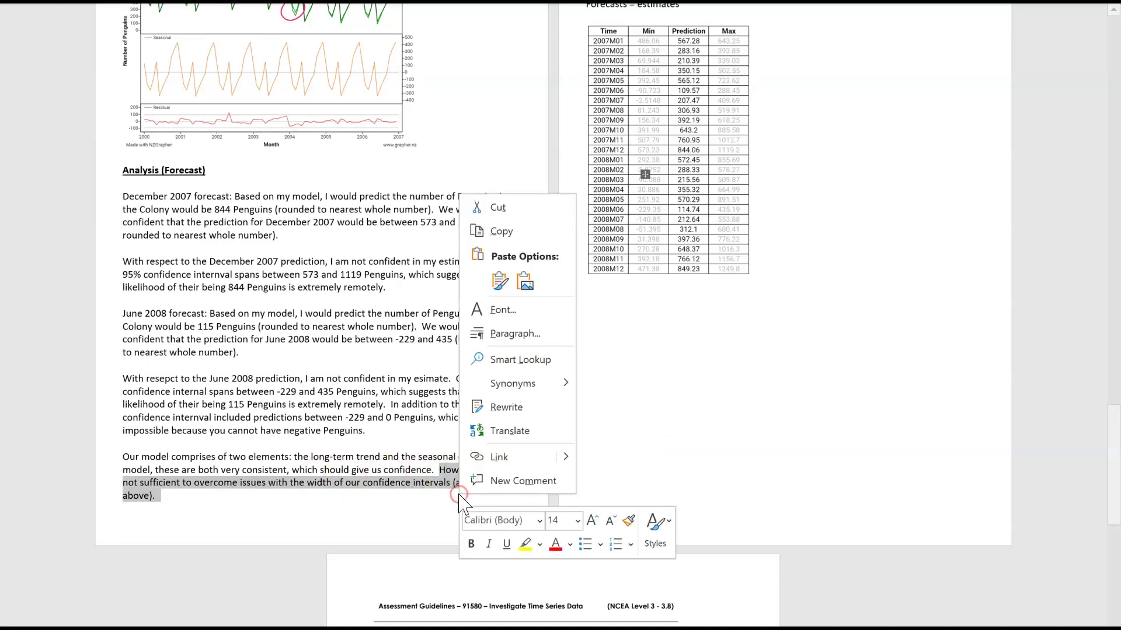
key("Escape")
left_click(399, 474)
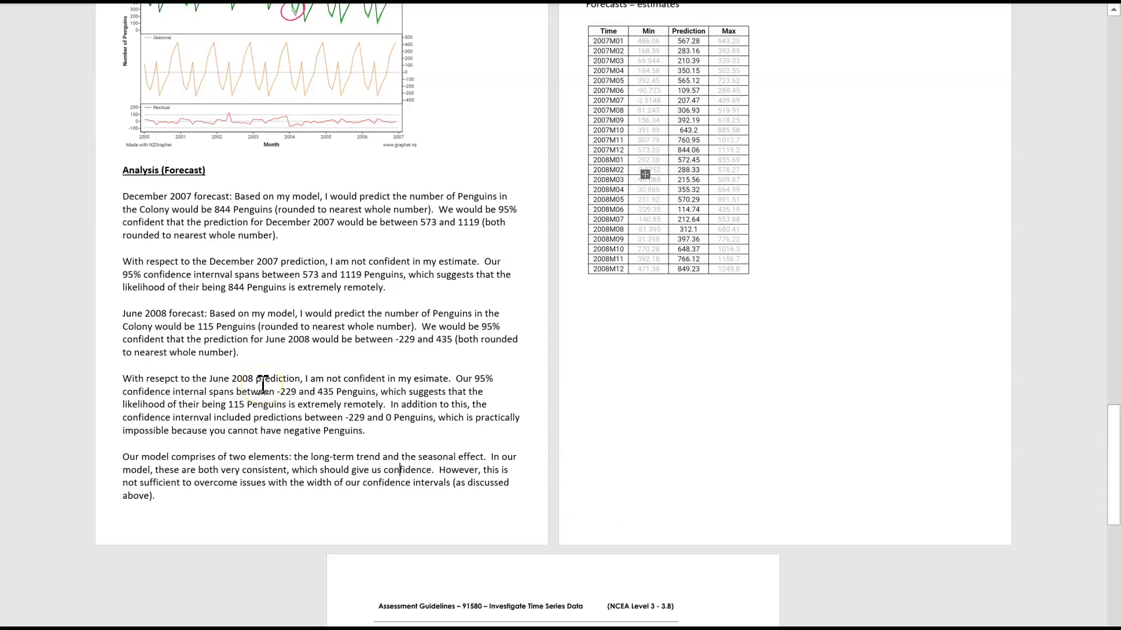
left_click_drag(1109, 427, 1107, 507)
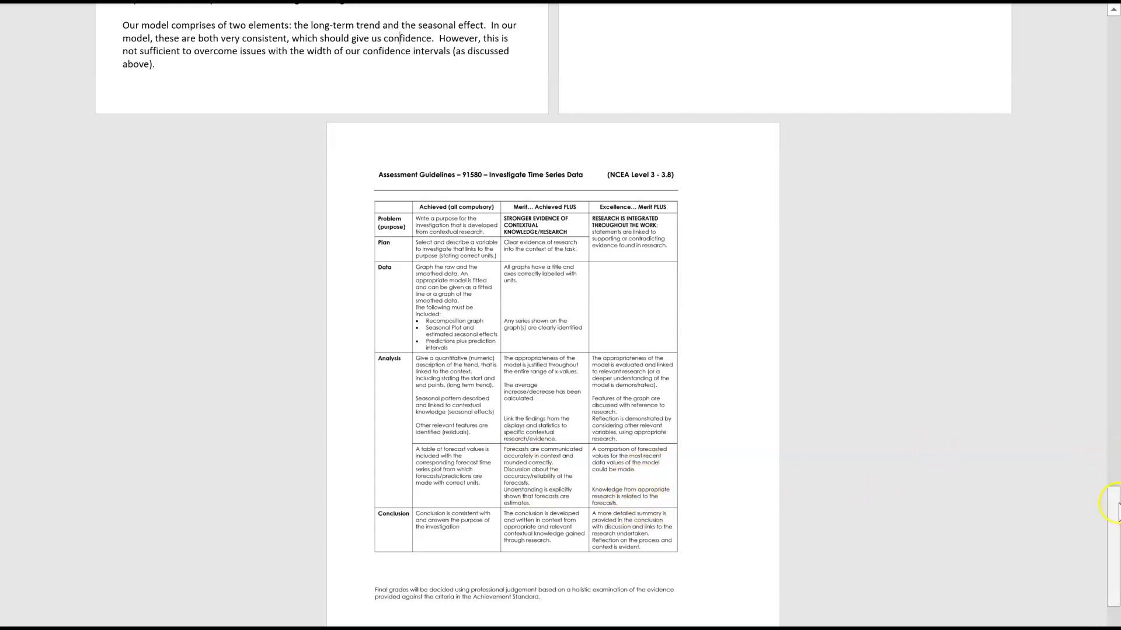
left_click_drag(1116, 503, 1115, 439)
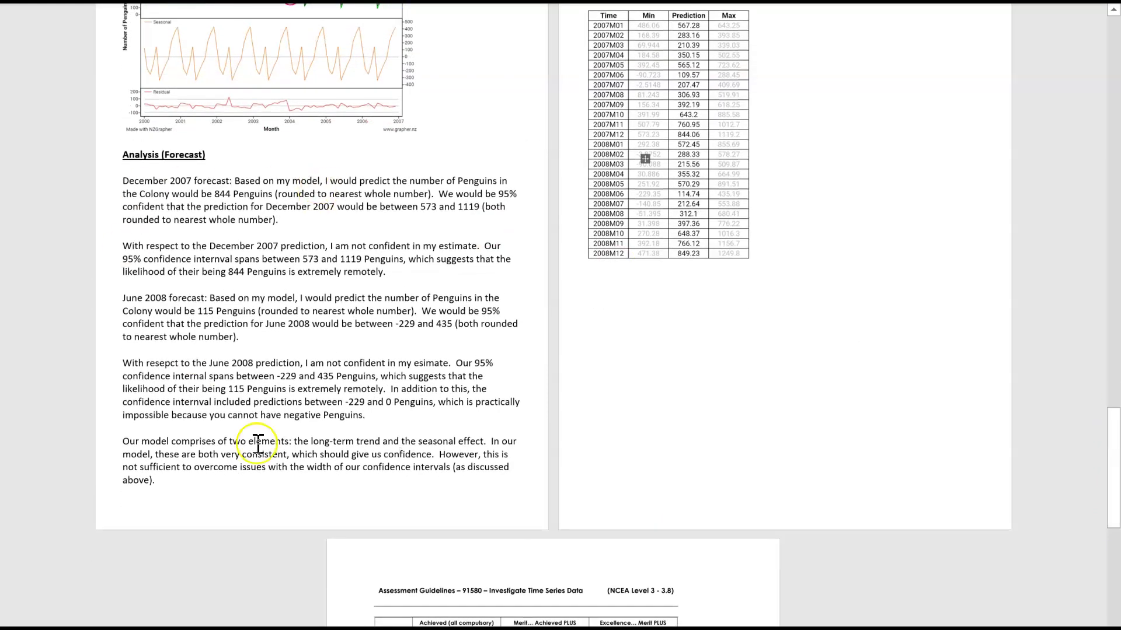